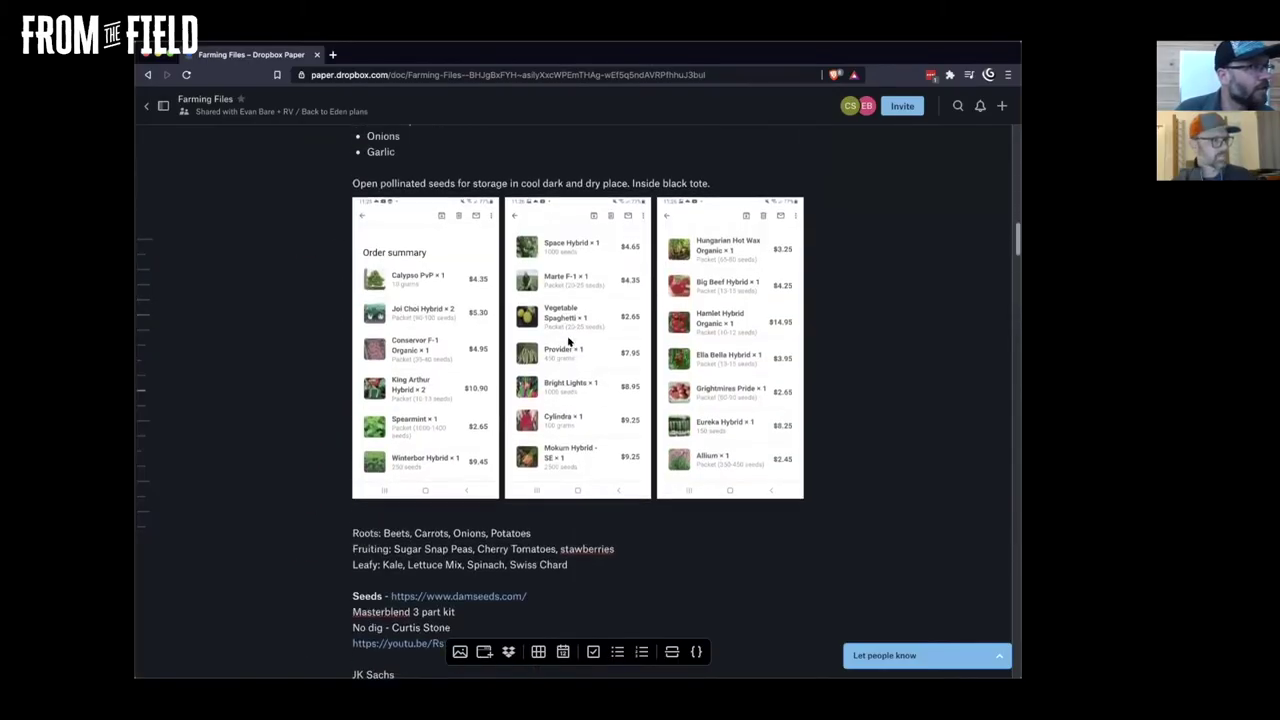
Review the crops from cucumber to Garlic under the "Crops to grow in a Greenhouse" heading, highlighting the whole list
scroll(568, 343, "up", 1)
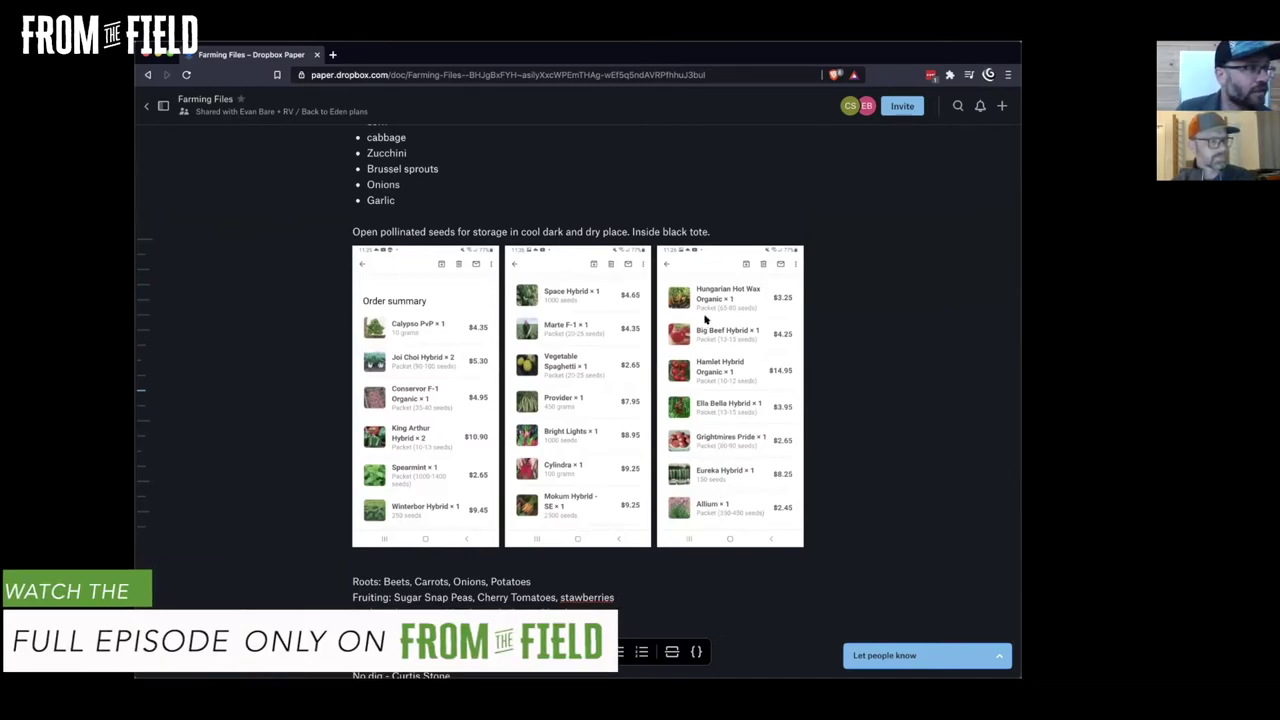
scroll(572, 467, "up", 3)
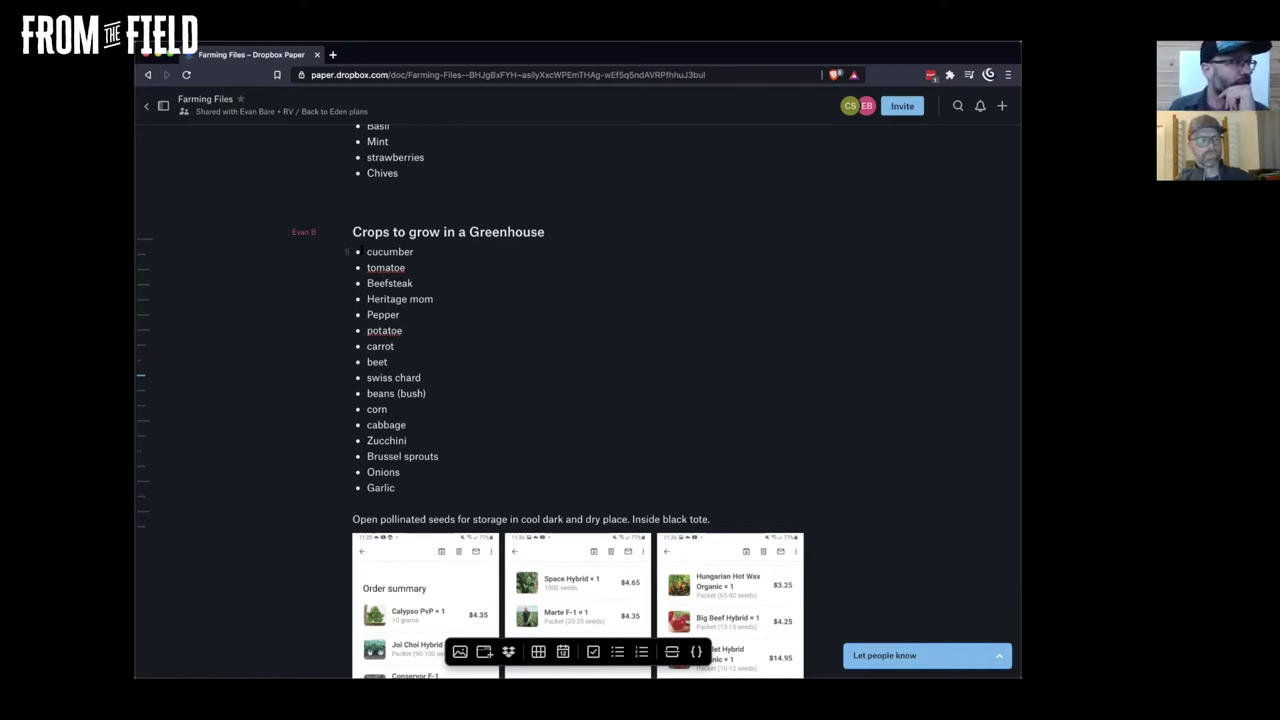
key("shift+Down")
key("shift+Down")
key("shift+Down")
key("shift+Down")
key("shift+Down")
key("shift+Down")
key("shift+Down")
key("shift+Down")
key("shift+Down")
key("shift+Down")
key("shift+Down")
key("shift+Down")
key("shift+Down")
key("shift+Down")
key("shift+Down")
key("shift+Down")
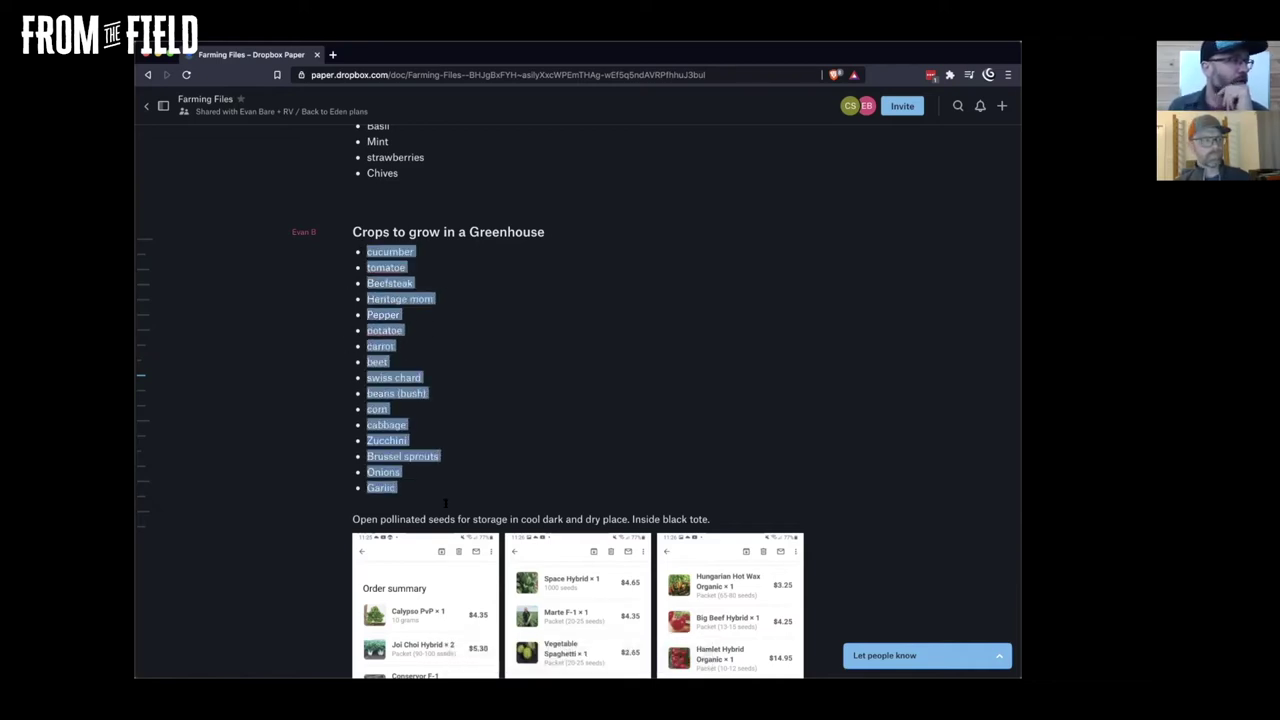
scroll(449, 348, "down", 1)
left_click(428, 245)
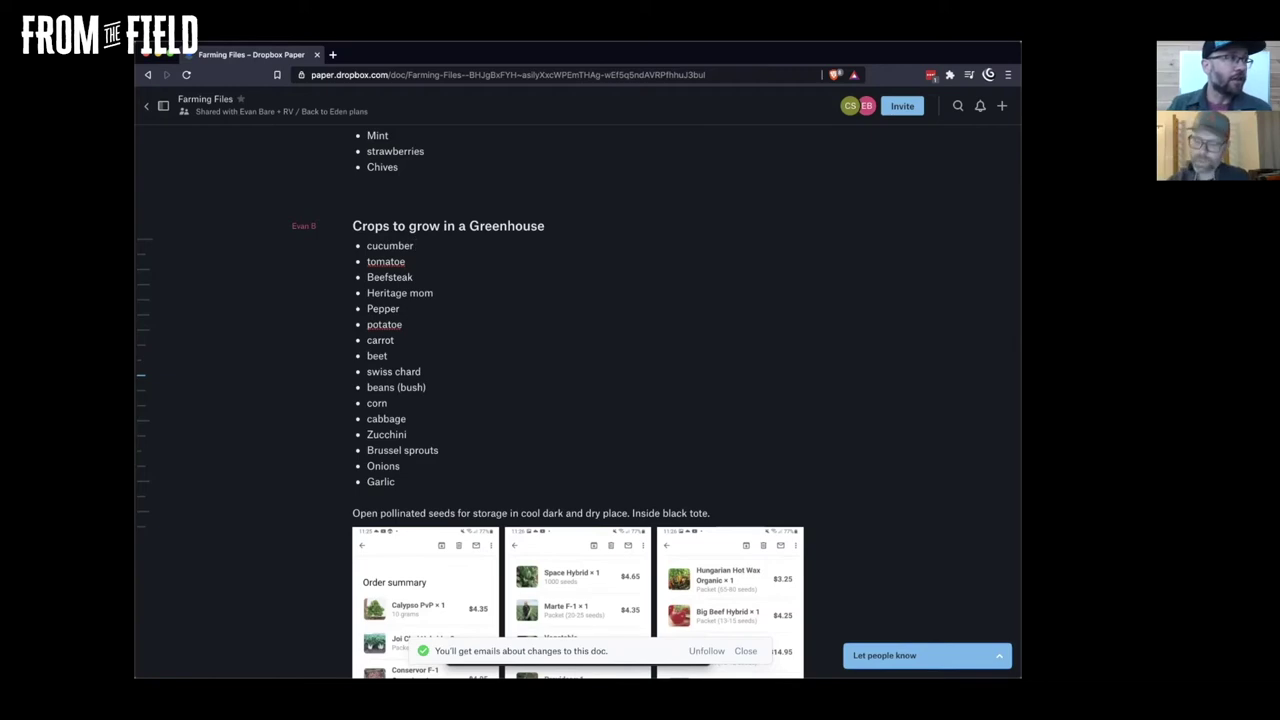
Add "Now" after the tomatoe and Pepper entries in the greenhouse crop list
left_click(406, 261)
type("Now")
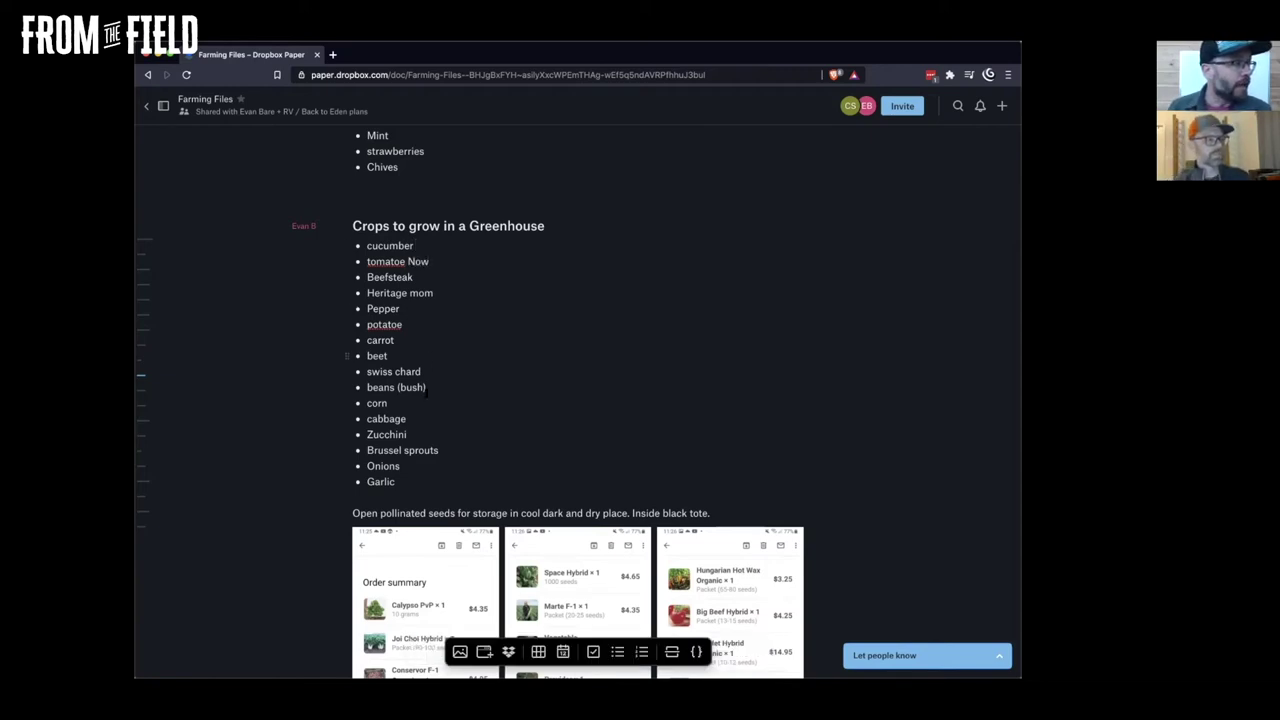
left_click(408, 309)
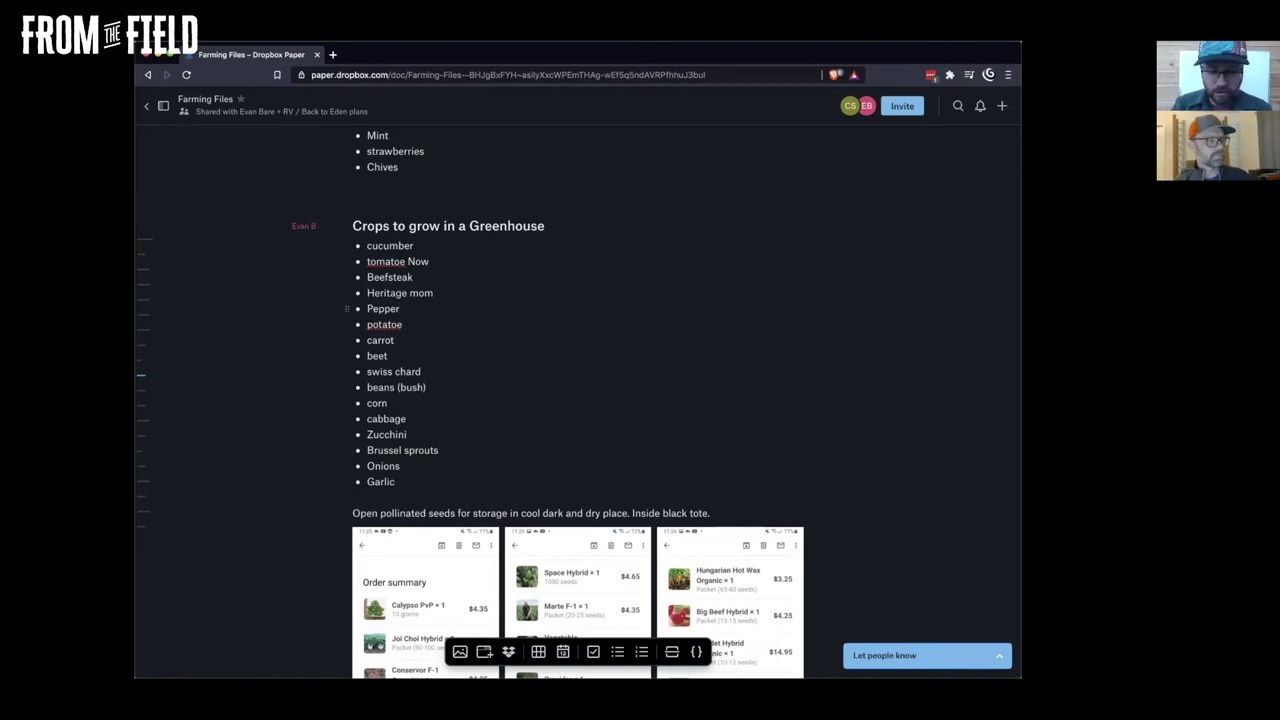
type("Now")
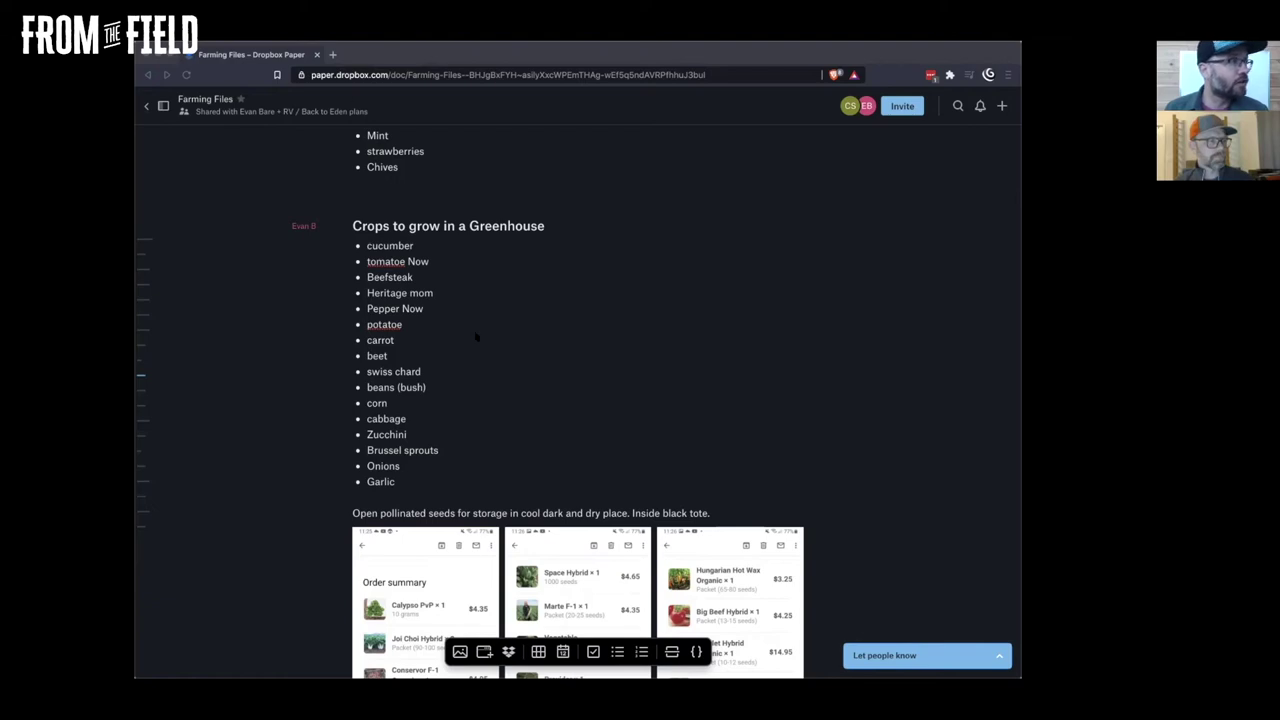
Add the note "Now plant in ground in 3-4 weeks" to the cucumber entry
left_click(421, 247)
type("Now")
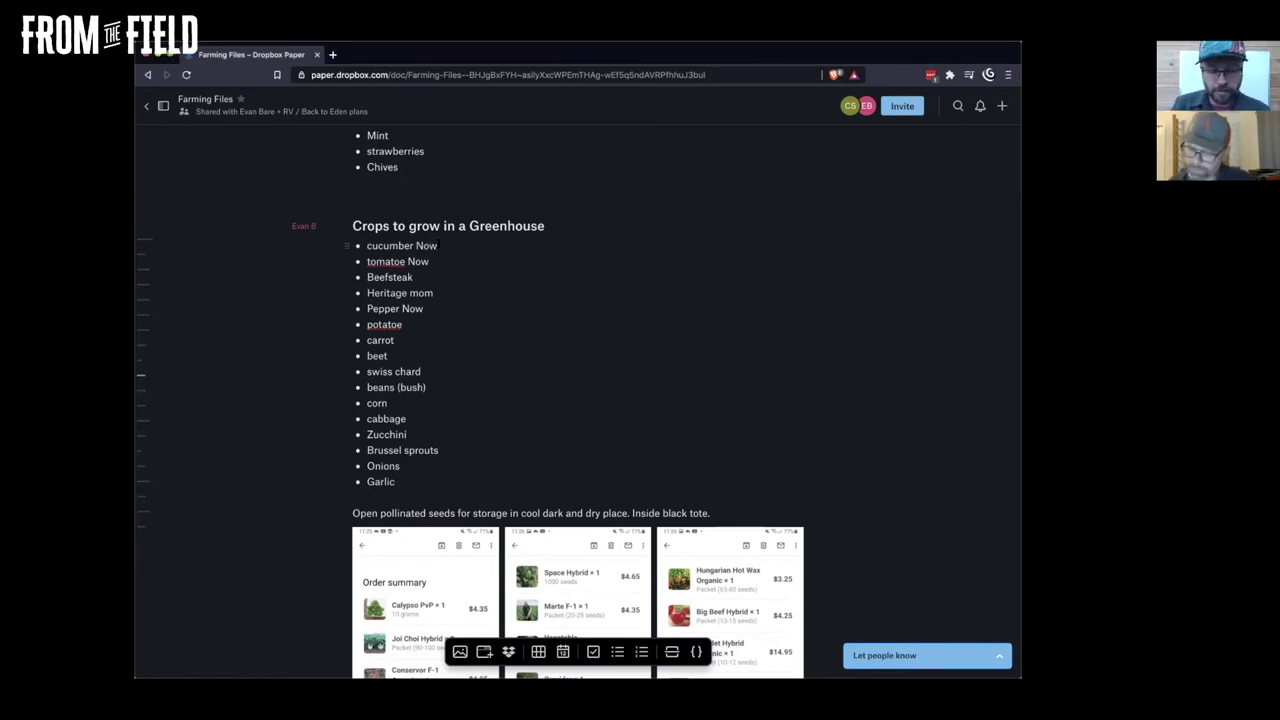
type(" plant in ")
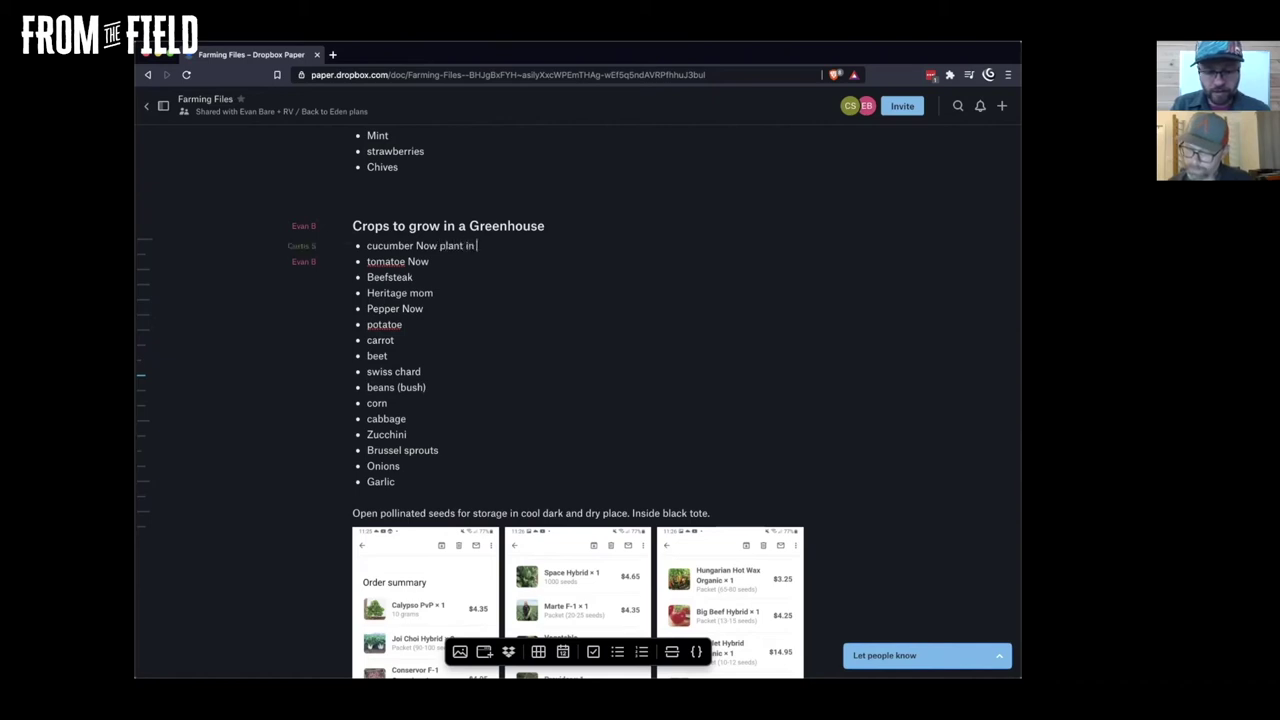
type("ground in ")
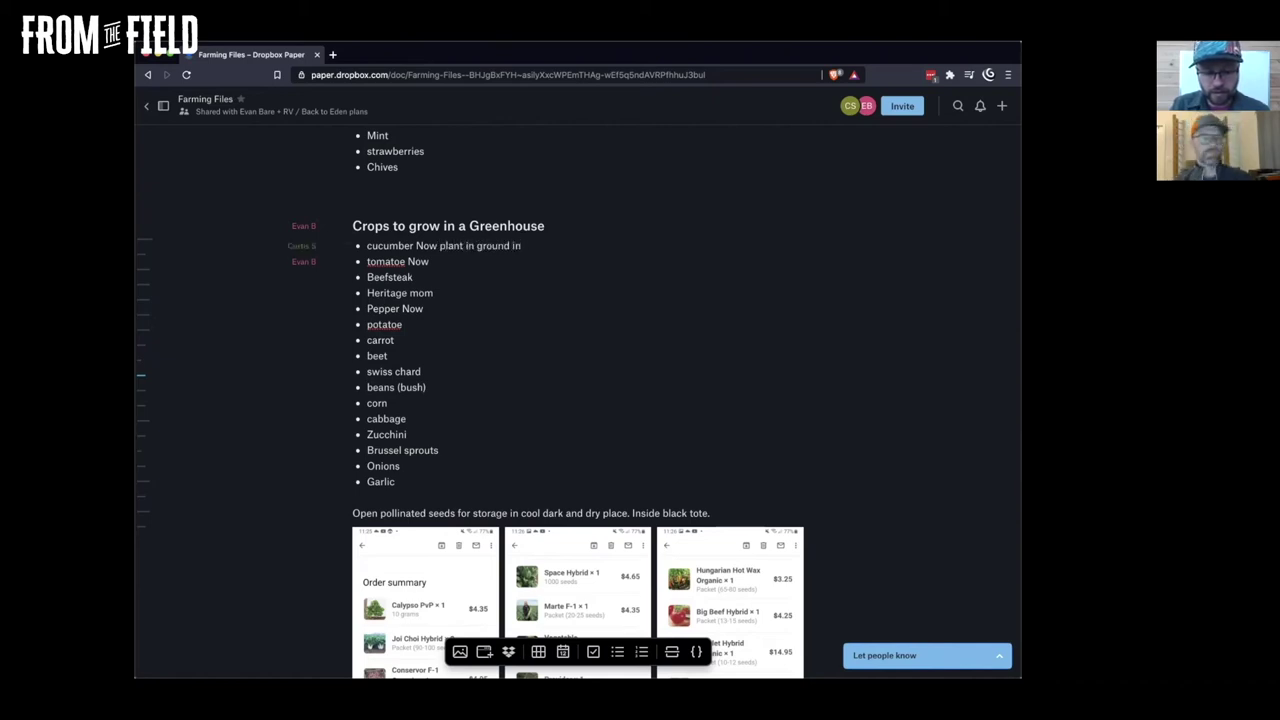
type("3-4 weeks")
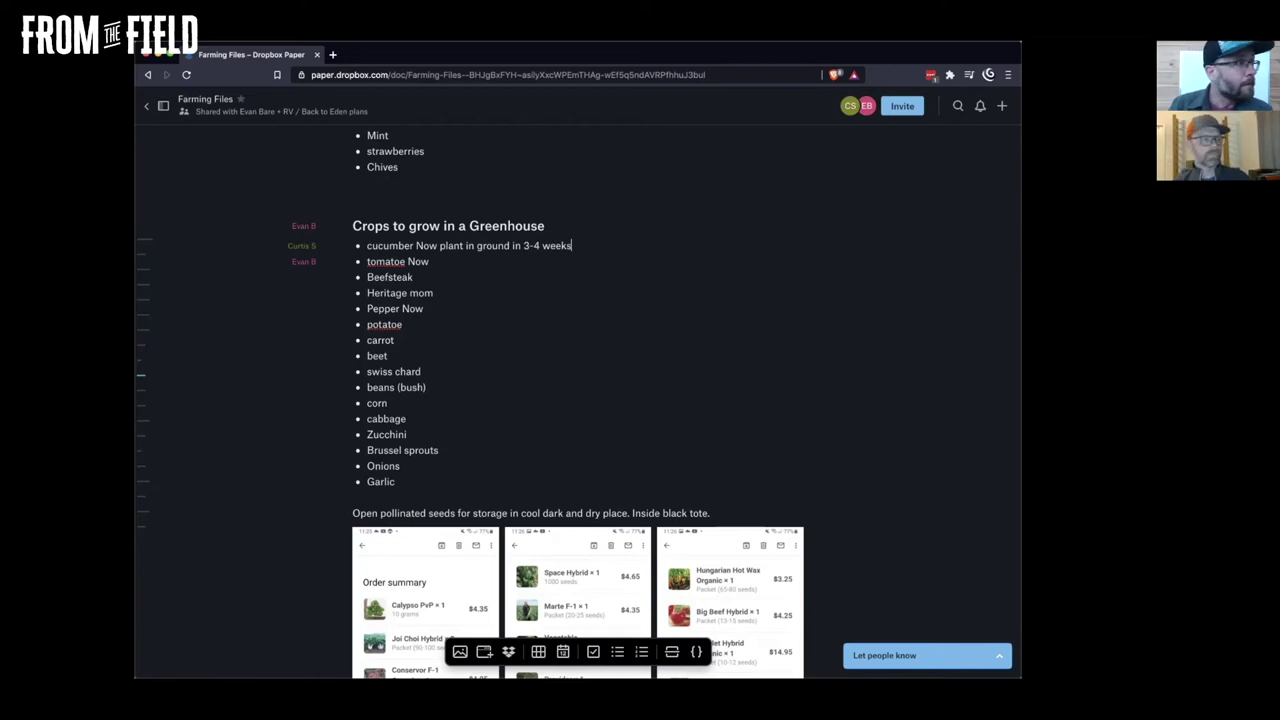
Append "7-8 week in pots" to the tomatoe entry and copy the same note to the Pepper entry
left_click(429, 261)
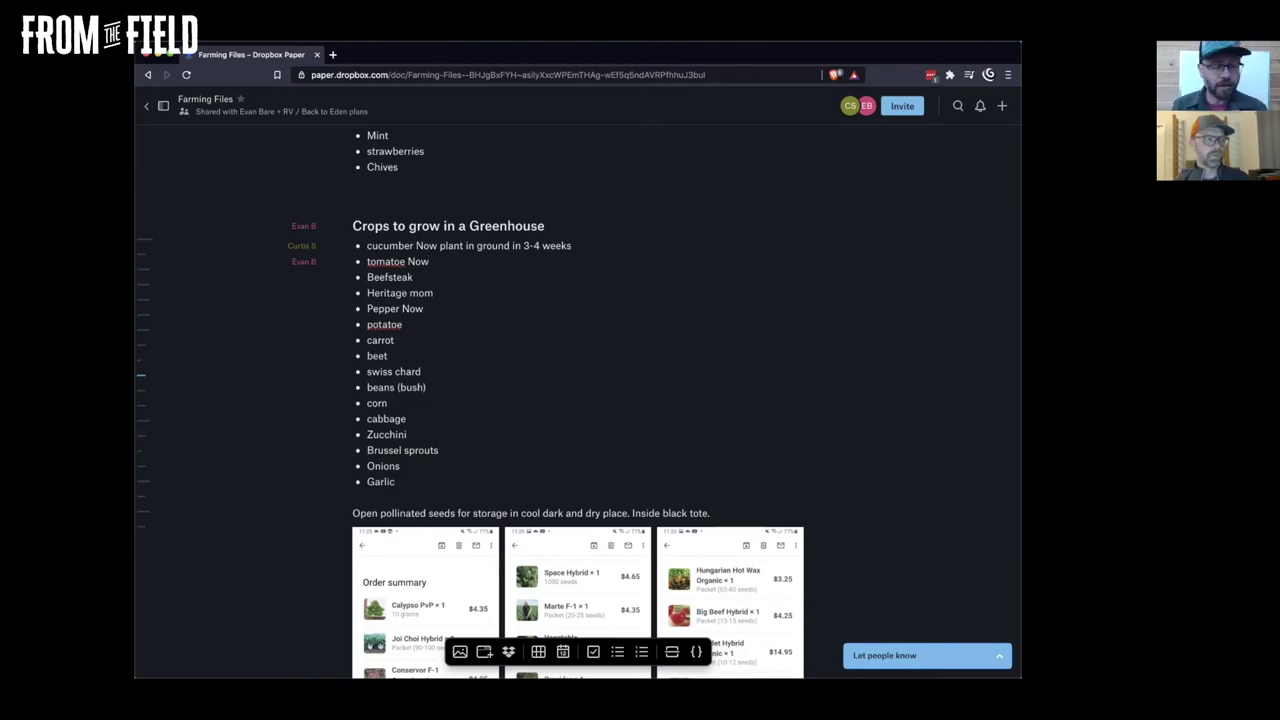
type("7-")
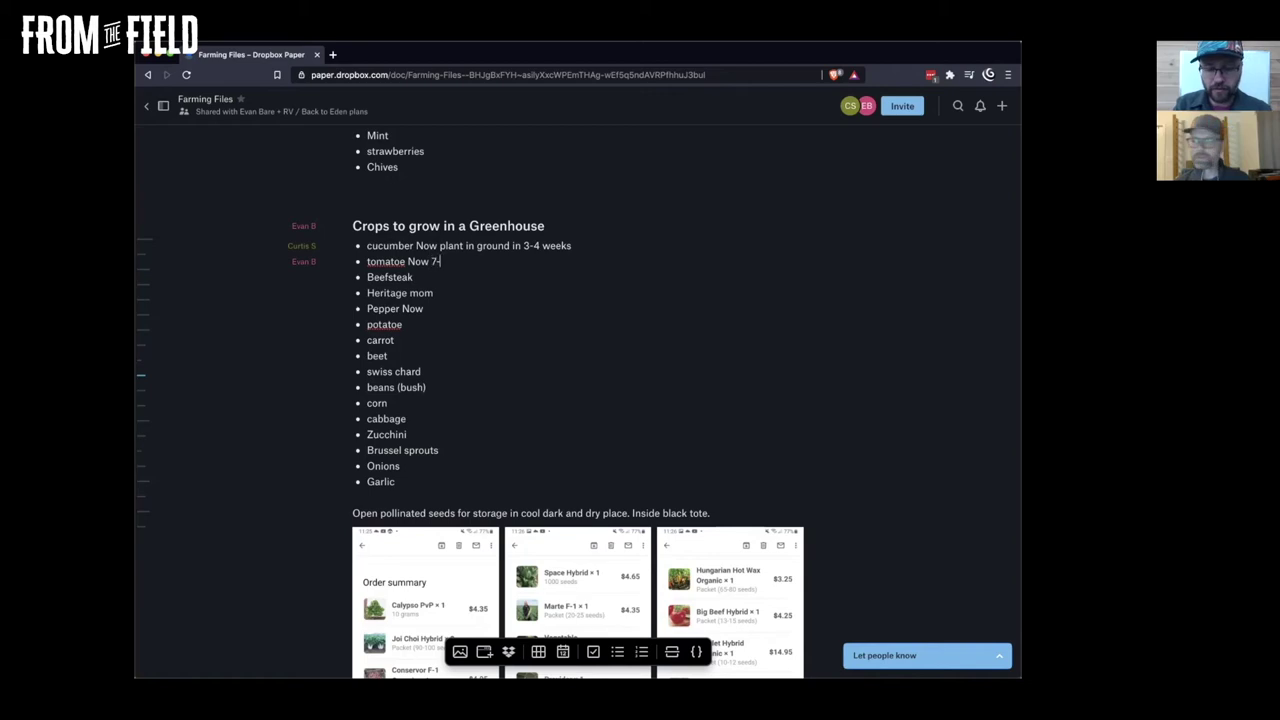
type("8 week in pots")
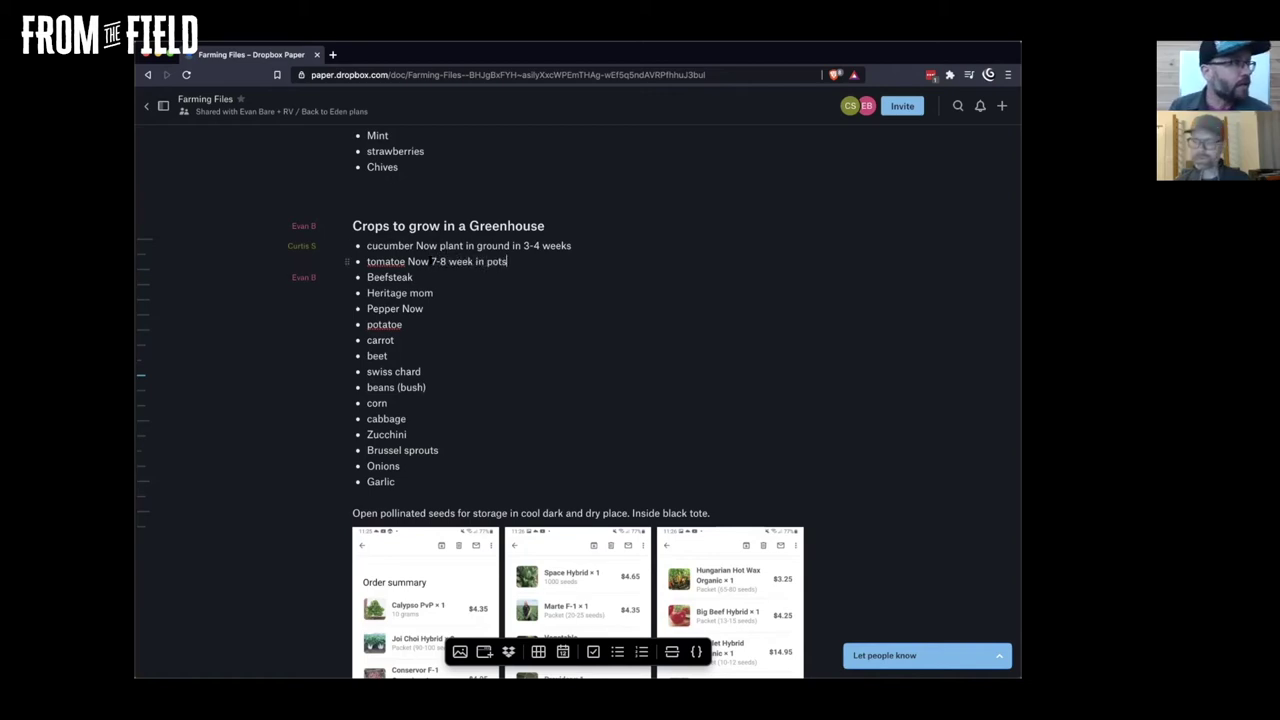
left_click_drag(507, 262, 431, 262)
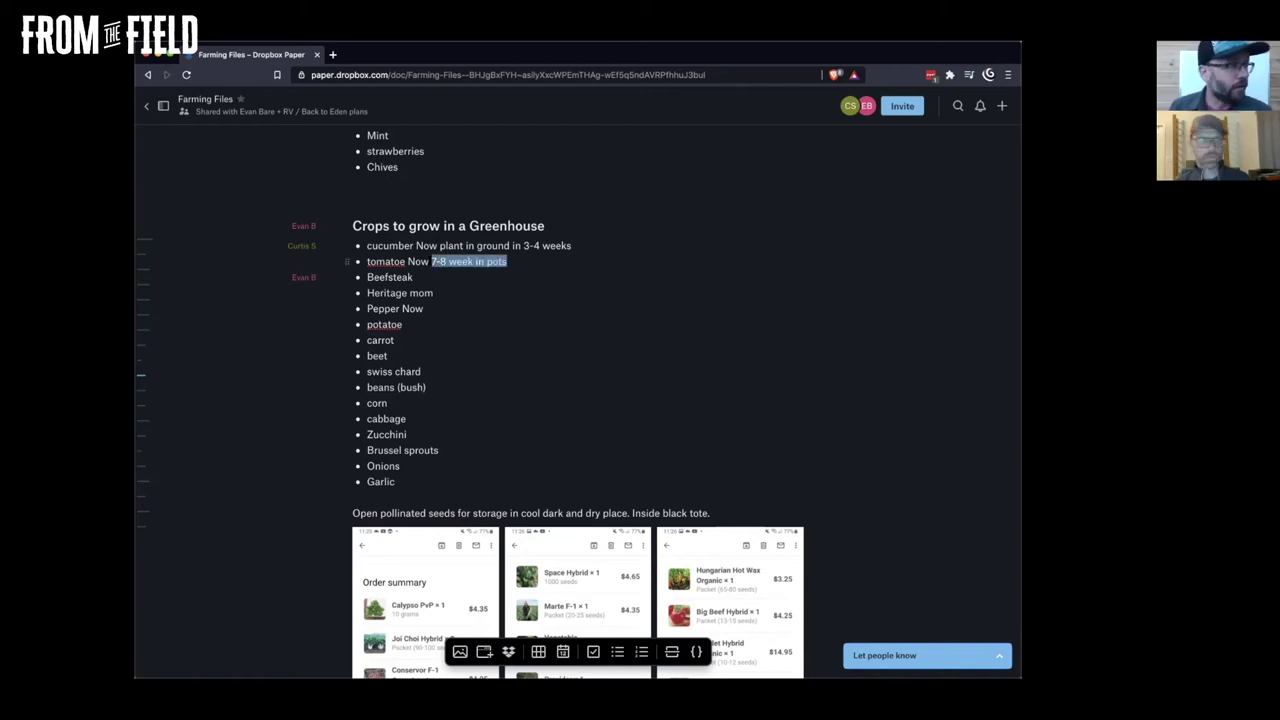
key("ctrl+c")
left_click(424, 308)
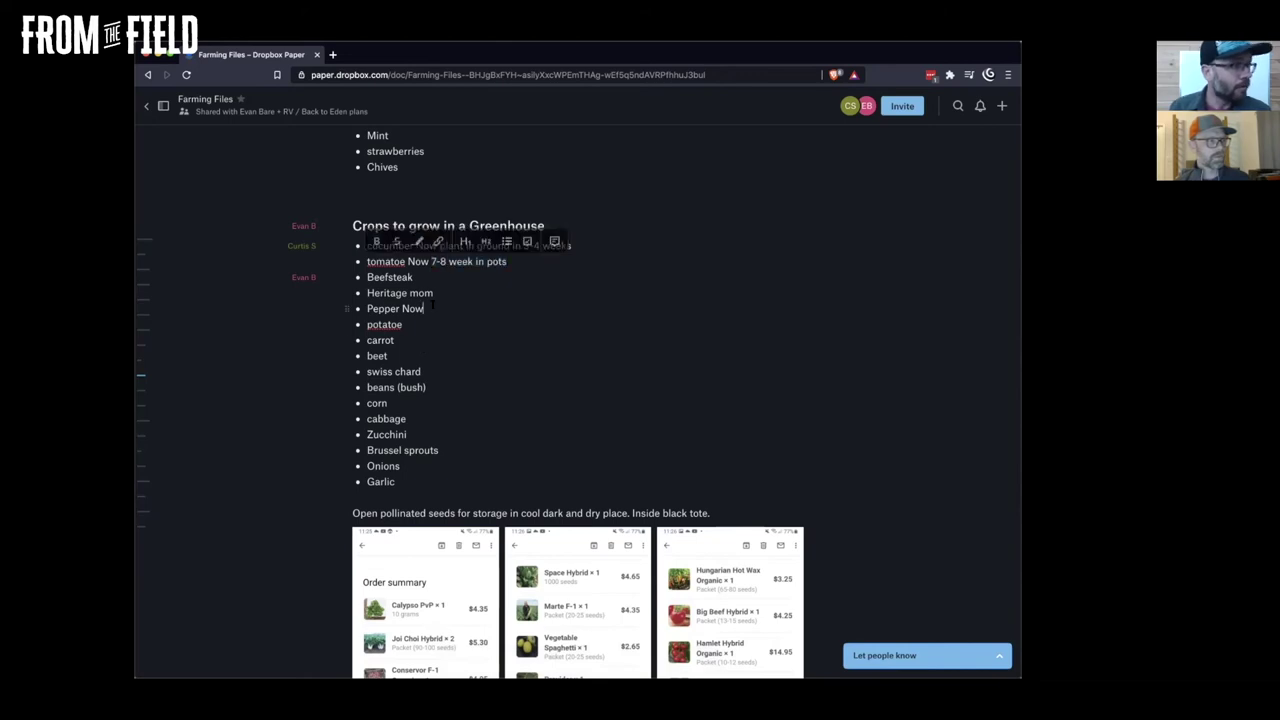
key("ctrl+v")
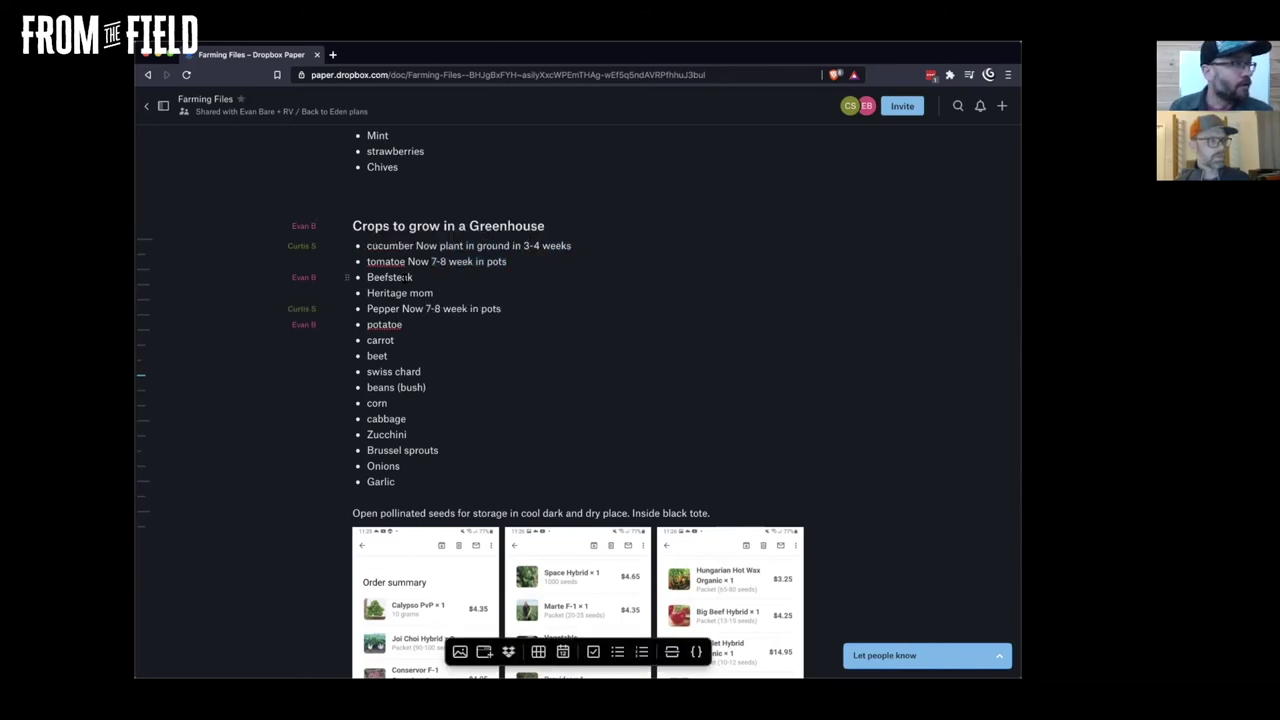
Add the planting date "May 1" to the potatoe and carrot entries
left_click(410, 325)
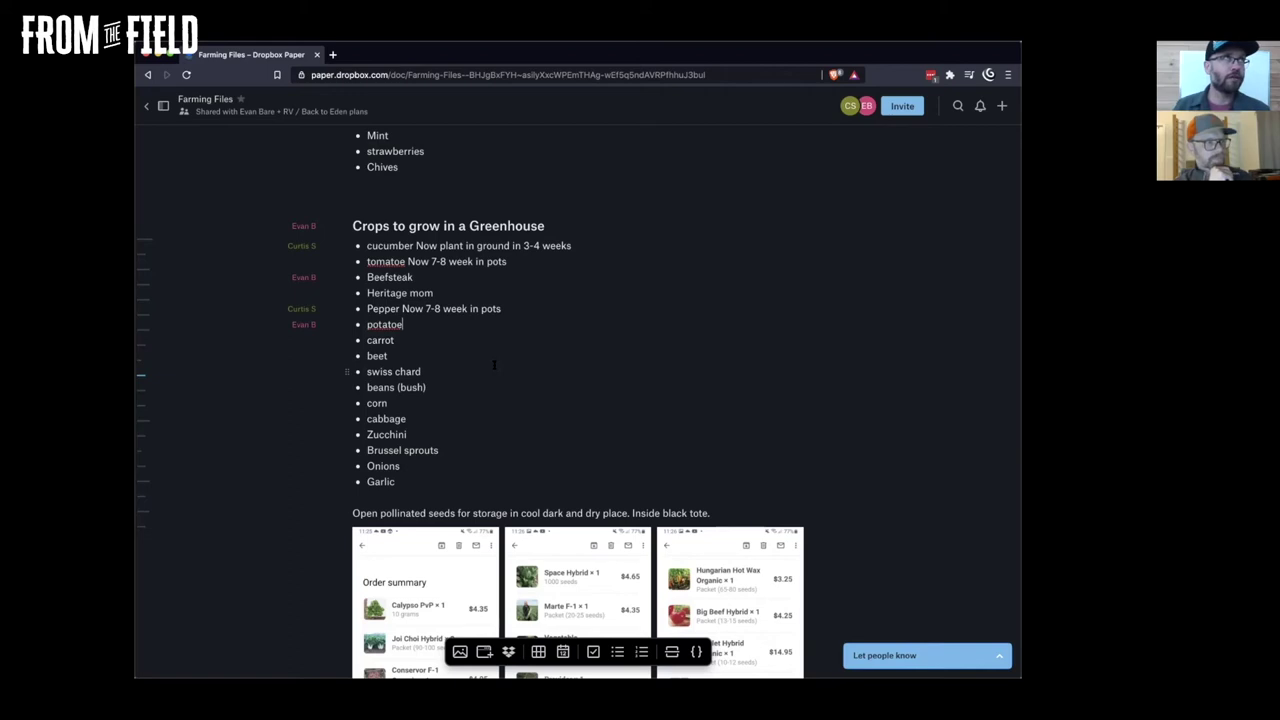
type("May 1")
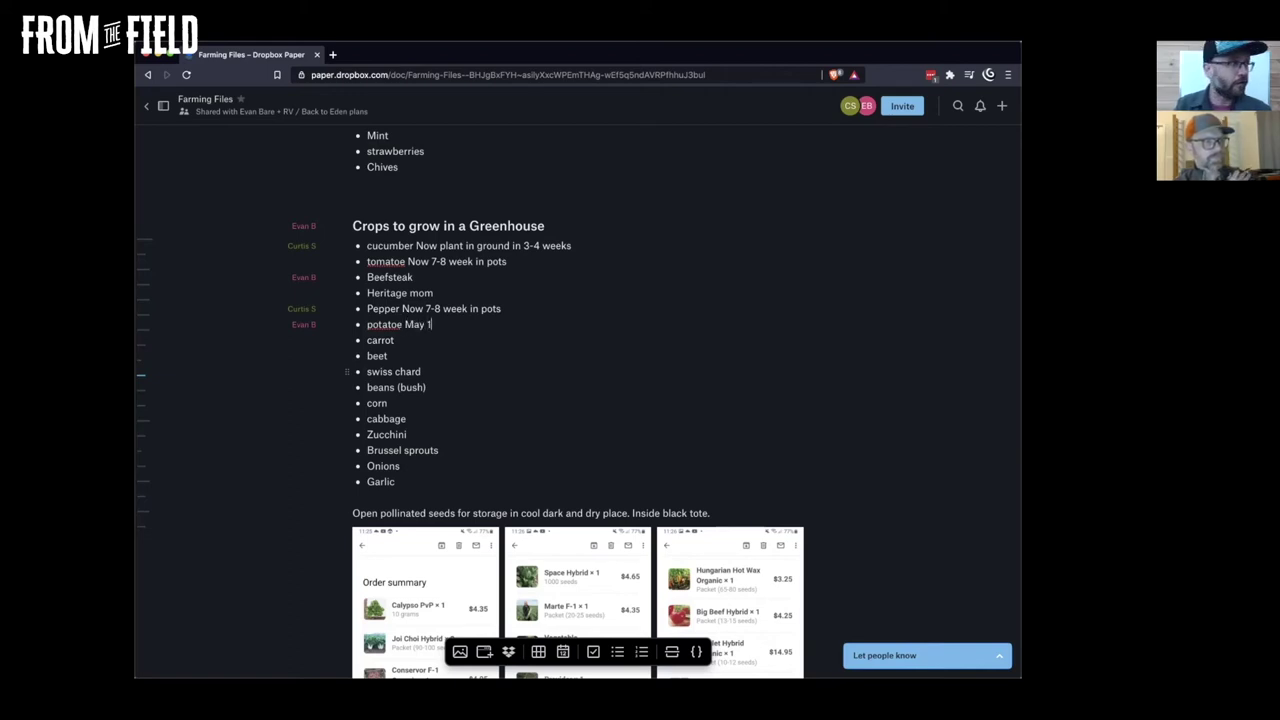
left_click(394, 340)
type("May 1")
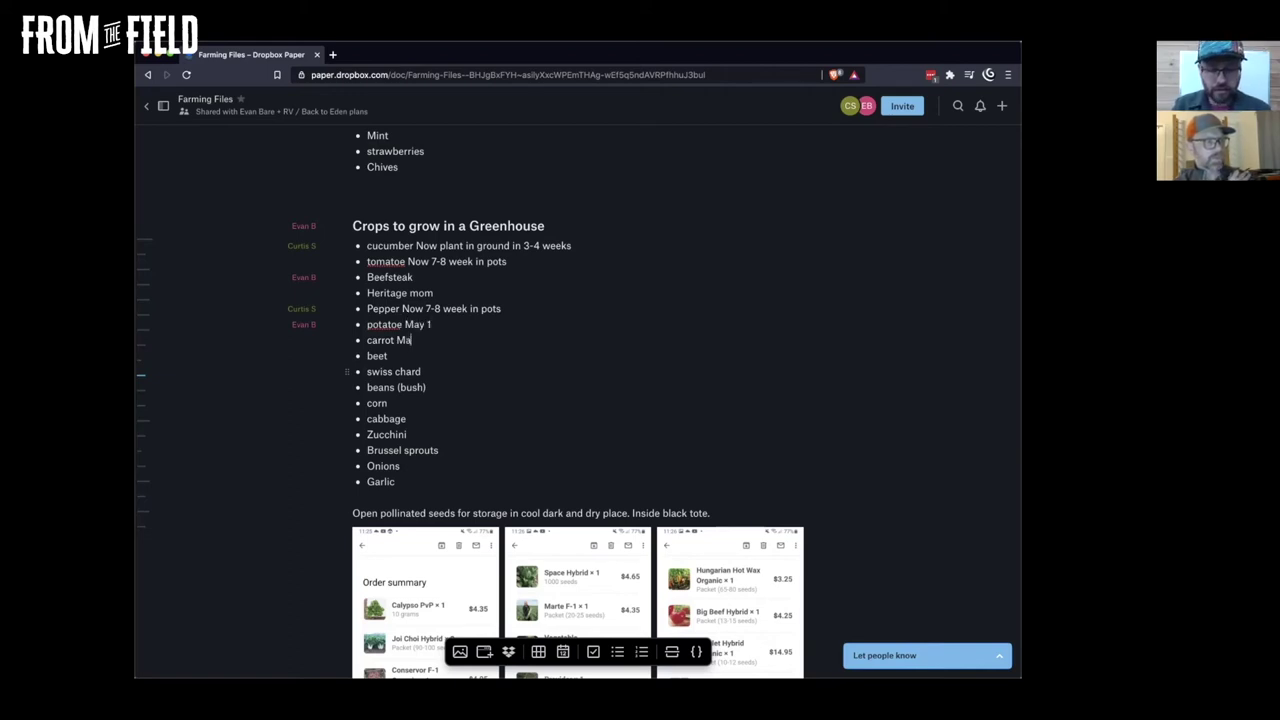
Add the planting date "may 15" to the beet entry
type(" ma")
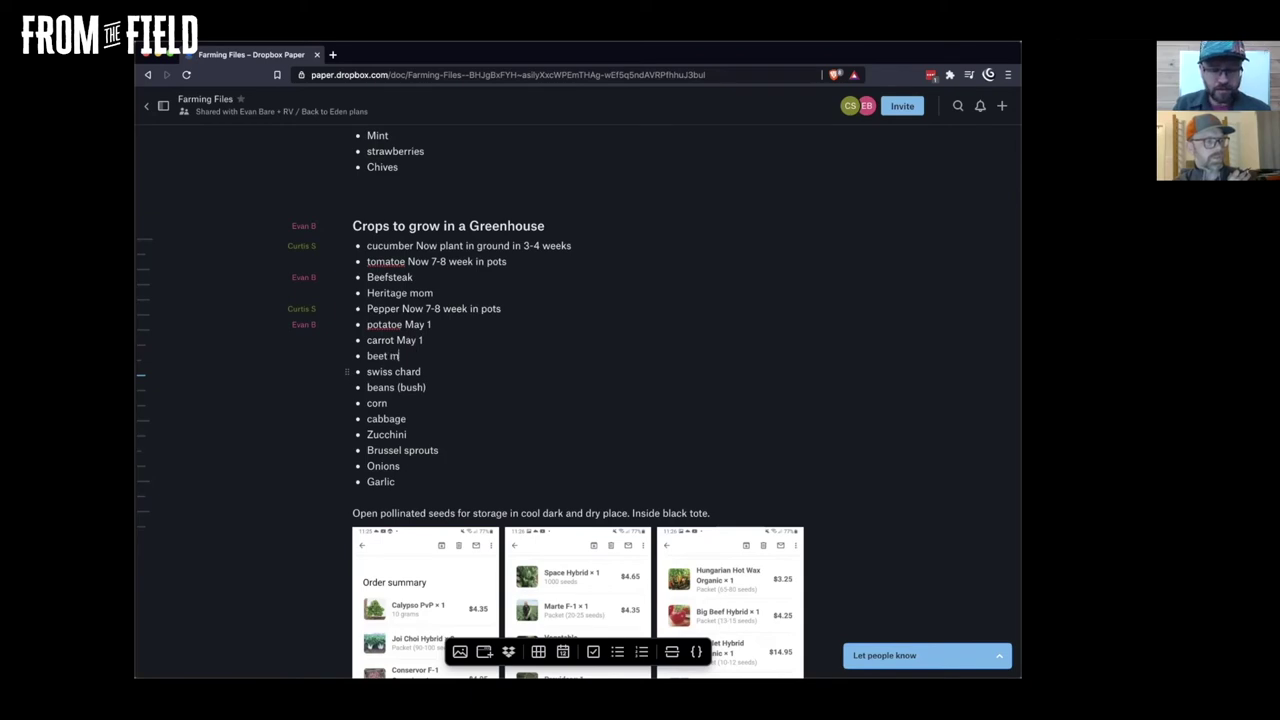
key("BackSpace")
key("BackSpace")
key("BackSpace")
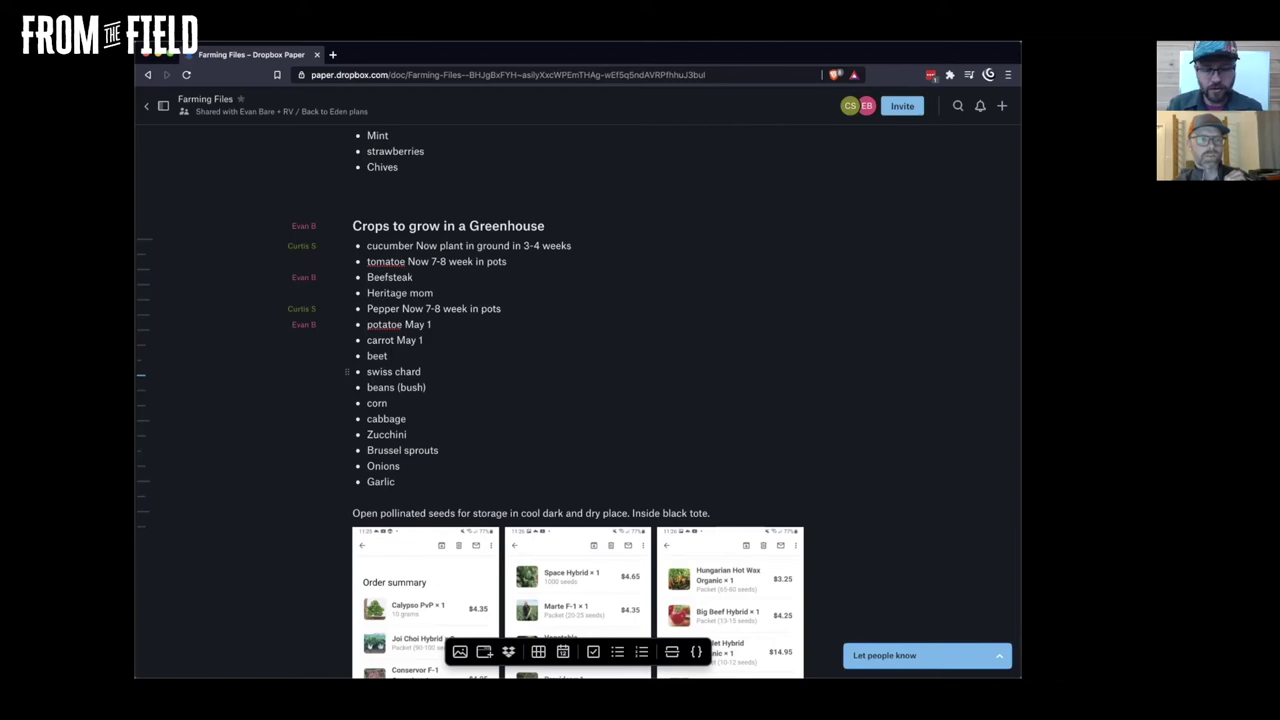
type("may 15")
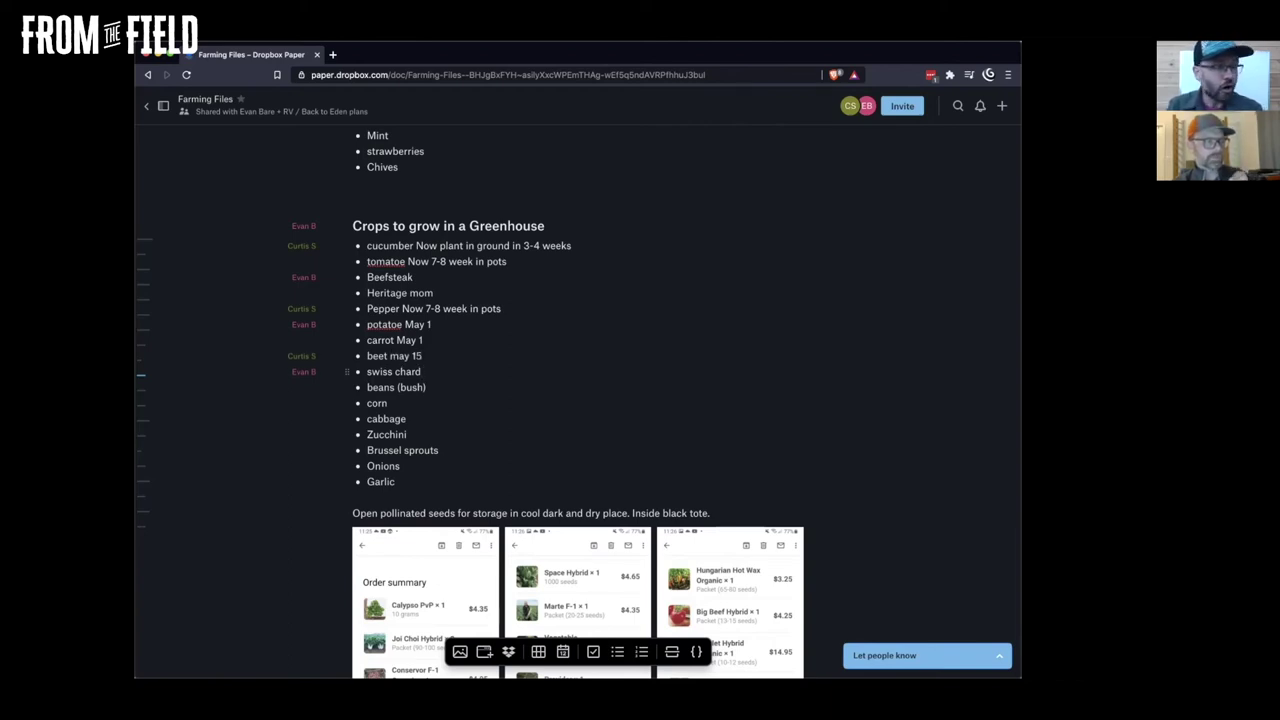
Add planting dates to three entries: "May 1" for swiss chard, "May 15" for beans (bush) and "may 15" for corn
type("May 1")
left_click(427, 387)
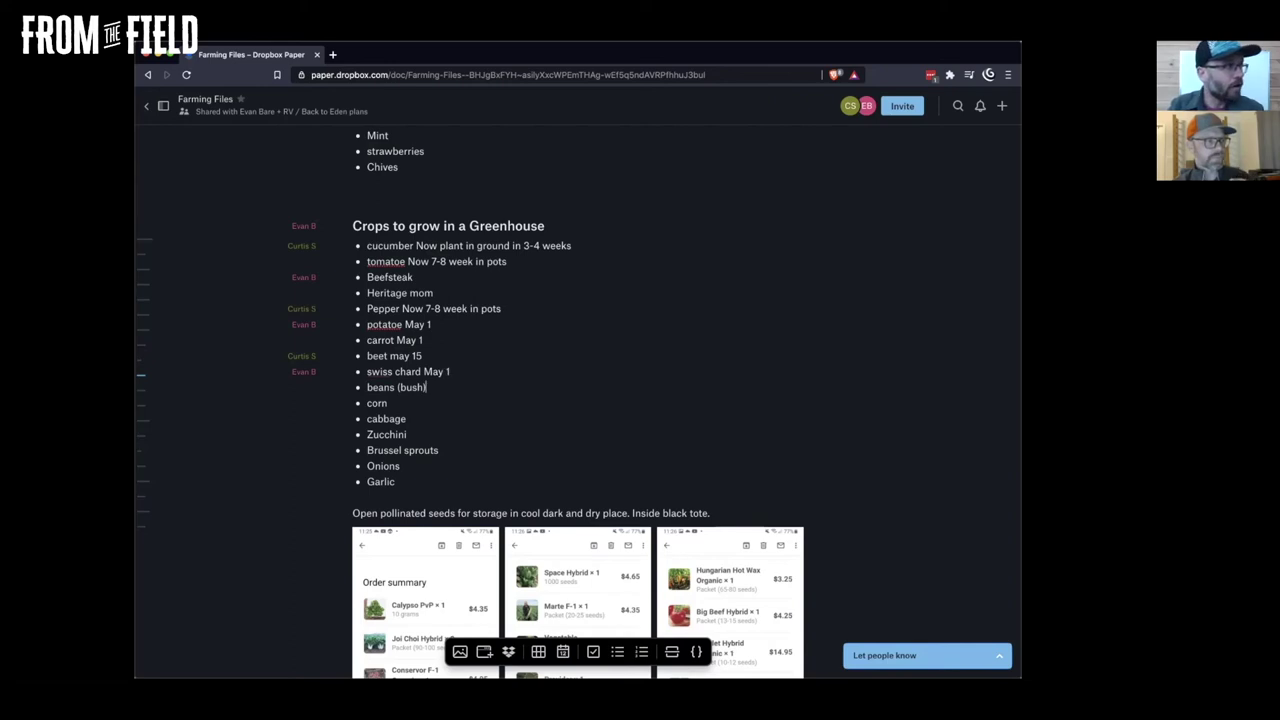
type("May 15 may 15")
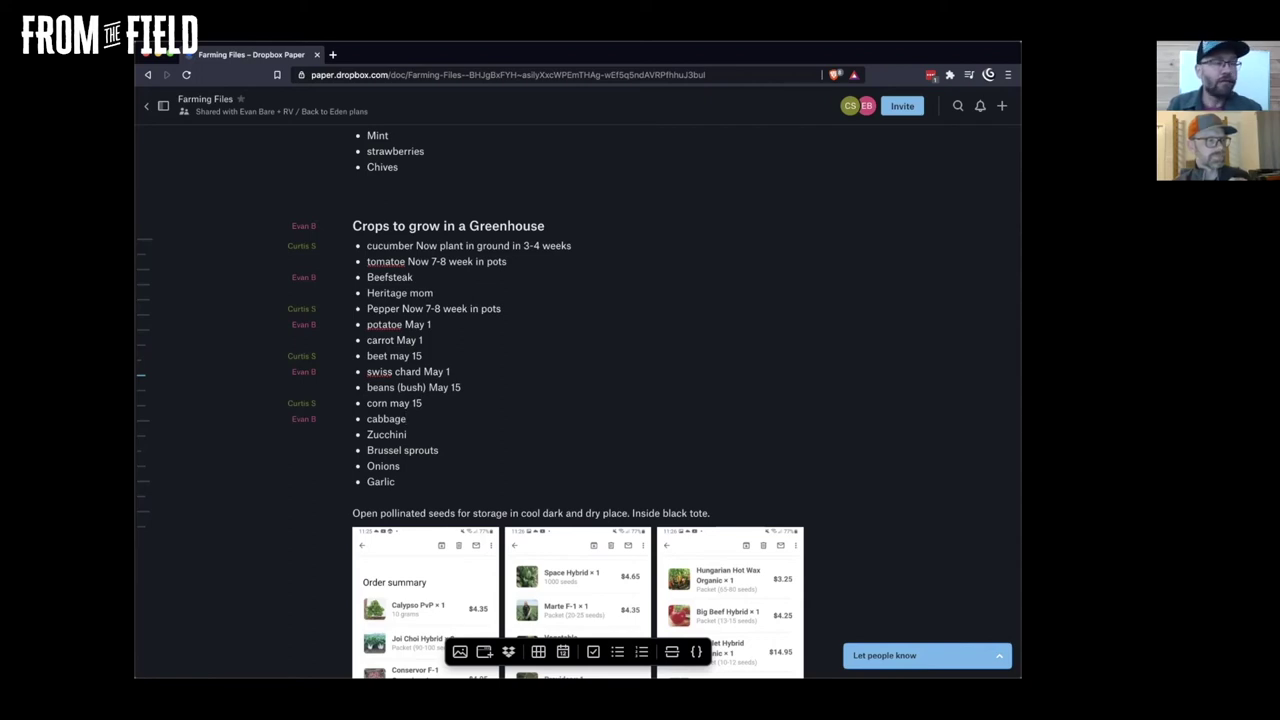
Add the planting date "June 15" to the cabbage and Brussel sprouts entries
left_click(406, 418)
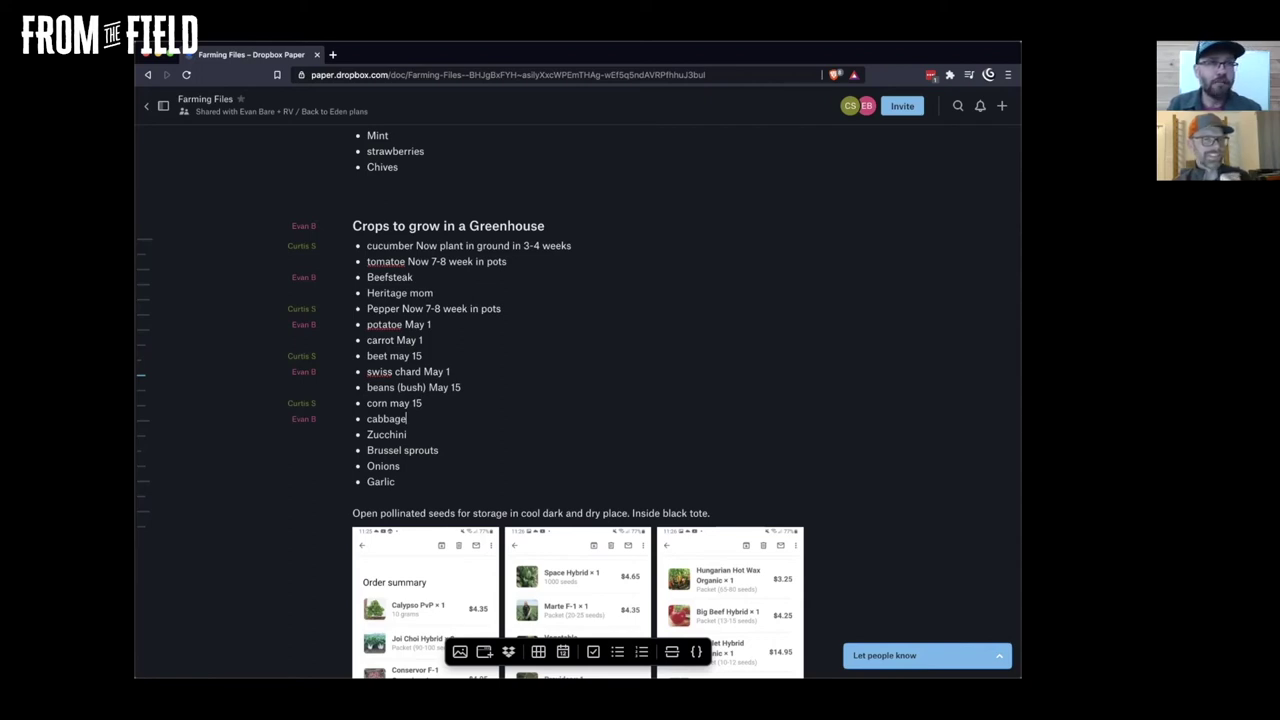
type("July")
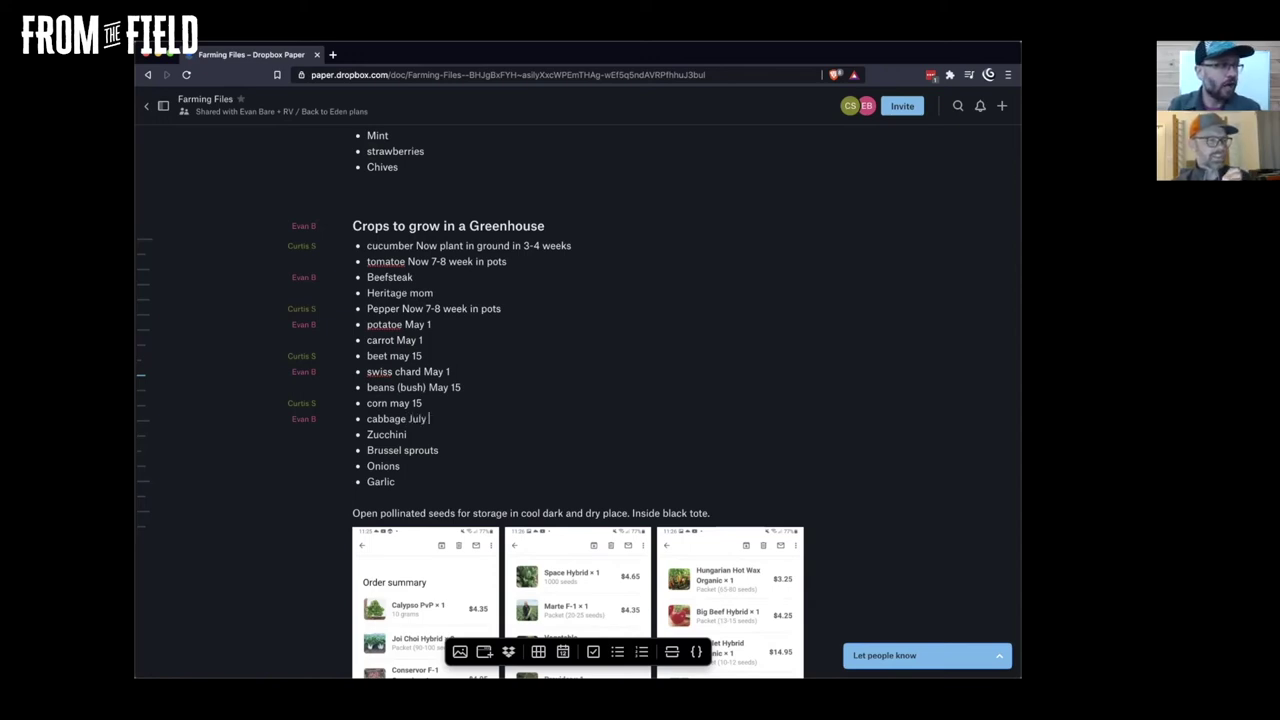
key("BackSpace")
key("BackSpace")
key("BackSpace")
type("ne 15")
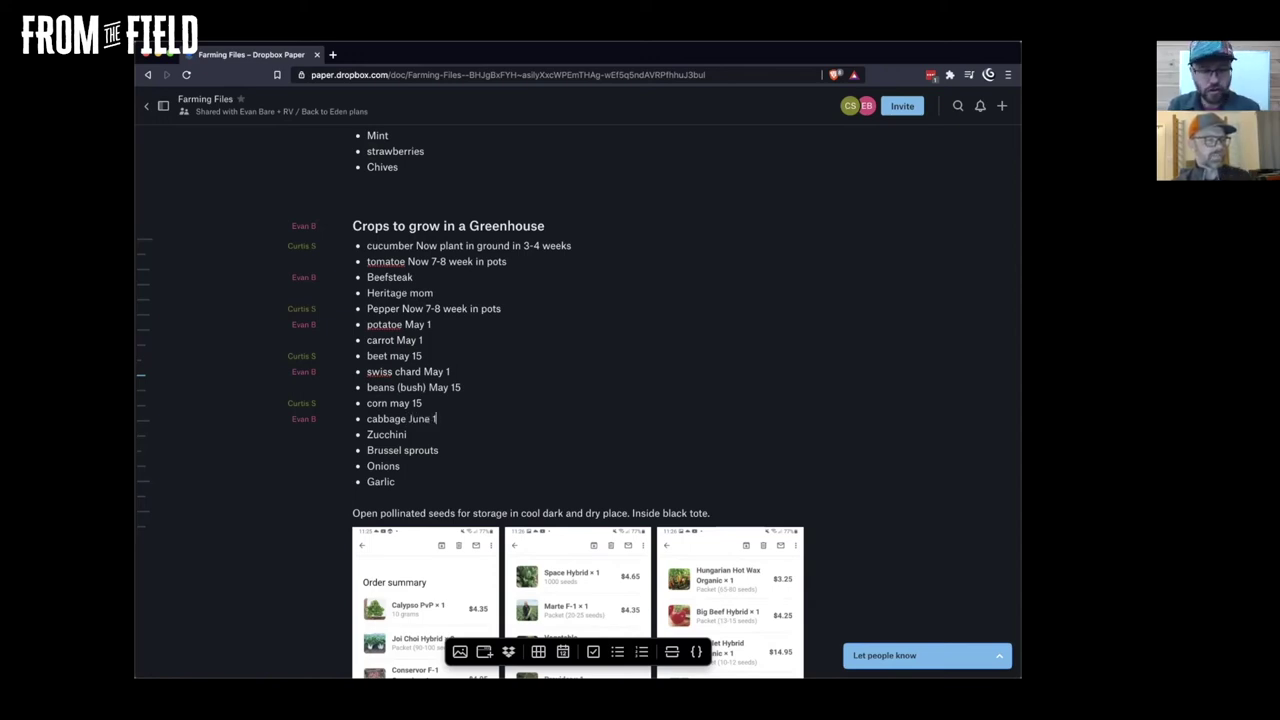
left_click(407, 434)
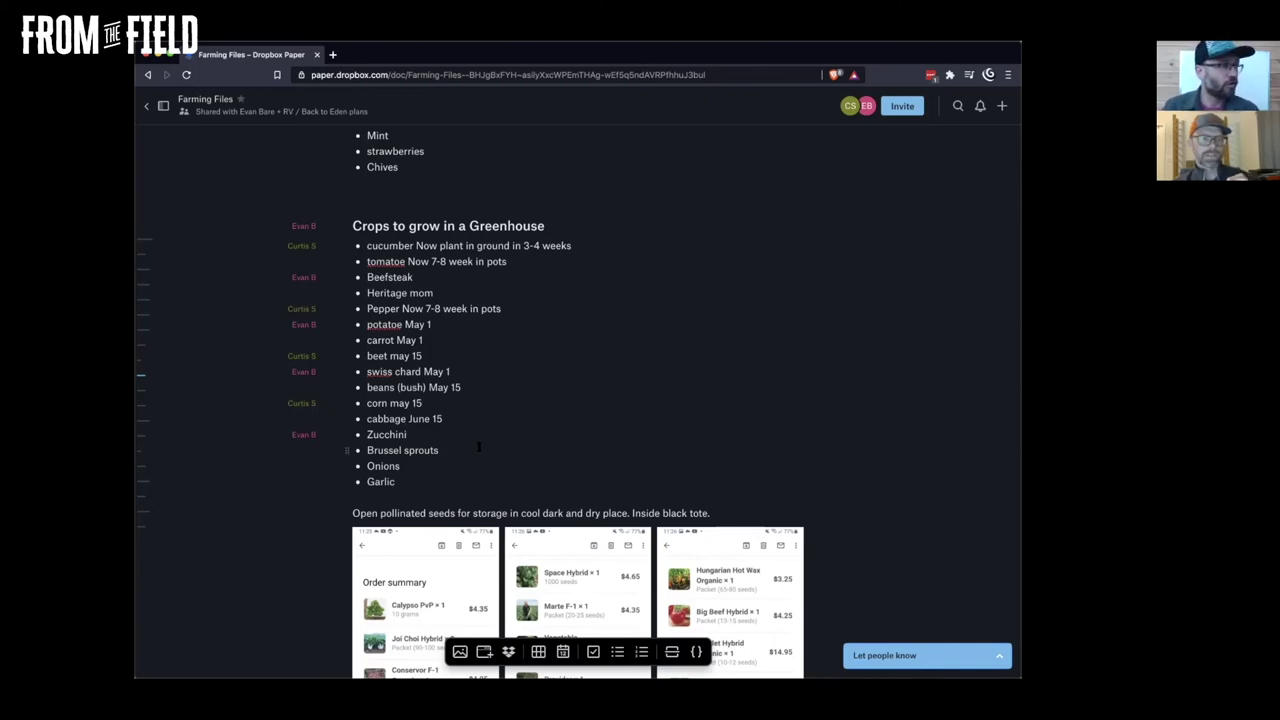
type("June 15")
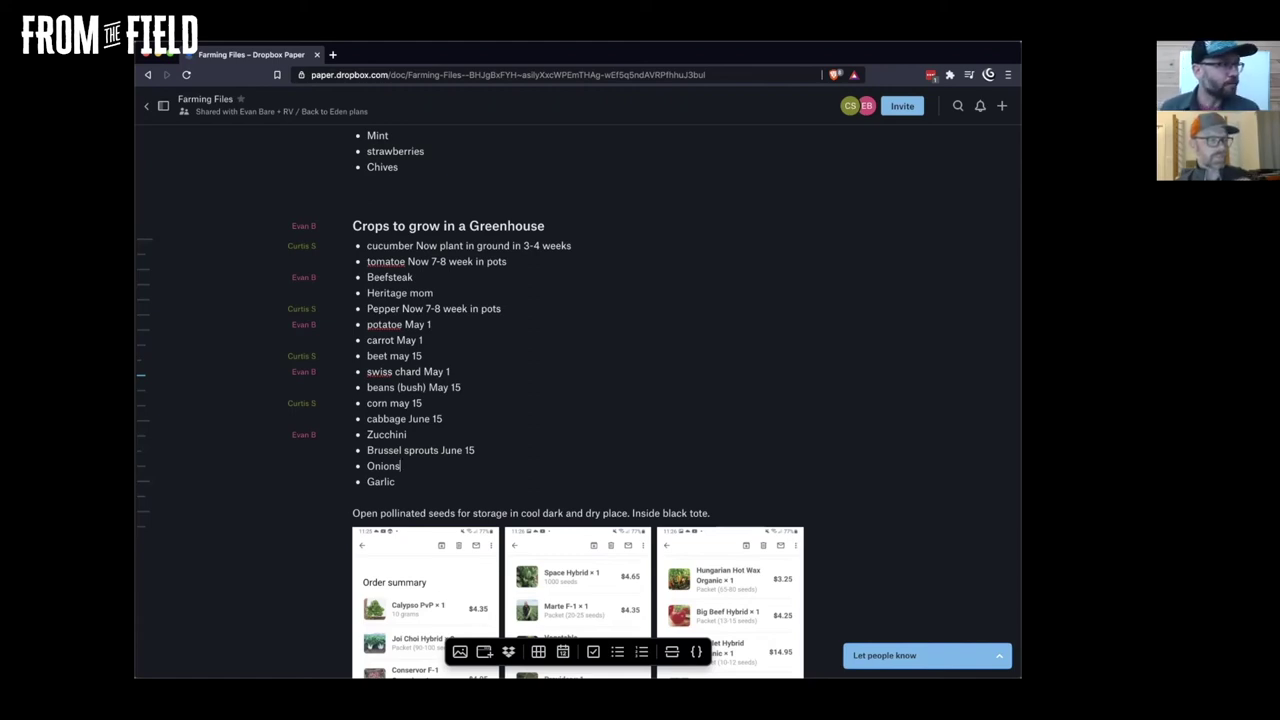
Add "Now" to the Onions entry and the planting period "Oct 15 - Nov 1" to the Garlic entry
type("Now Garlic")
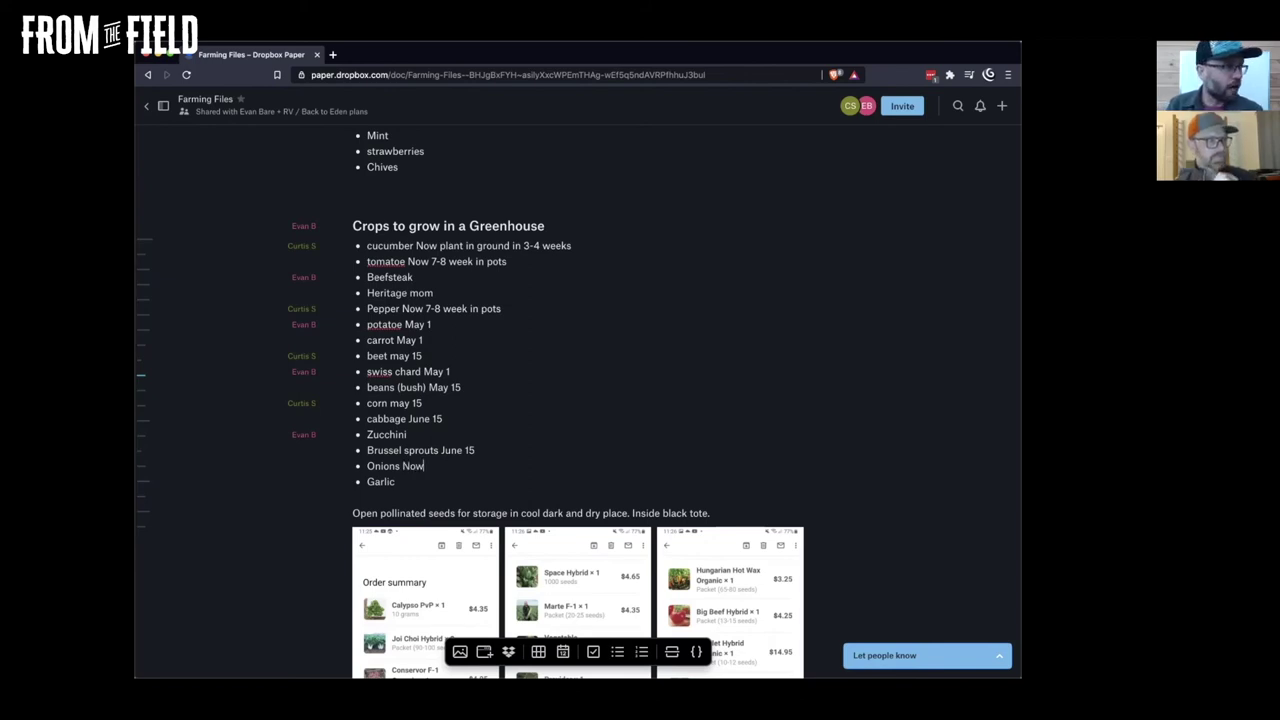
type(" Oc")
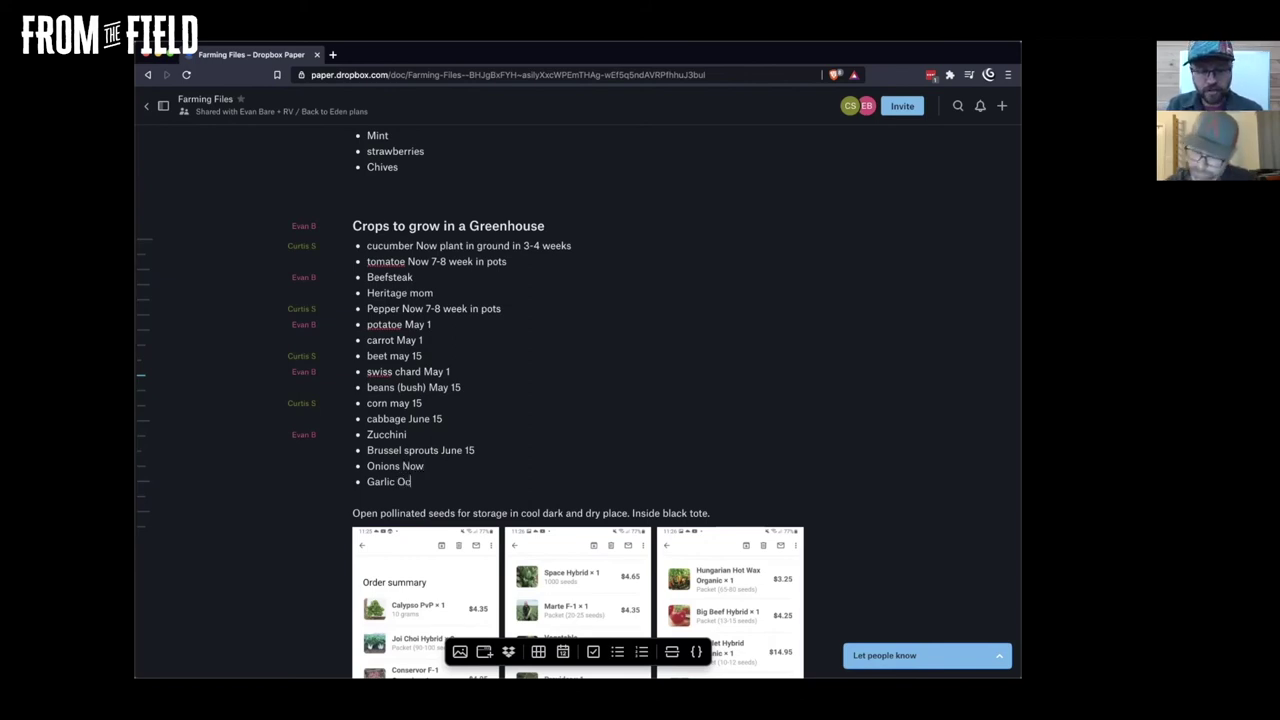
type("t 15")
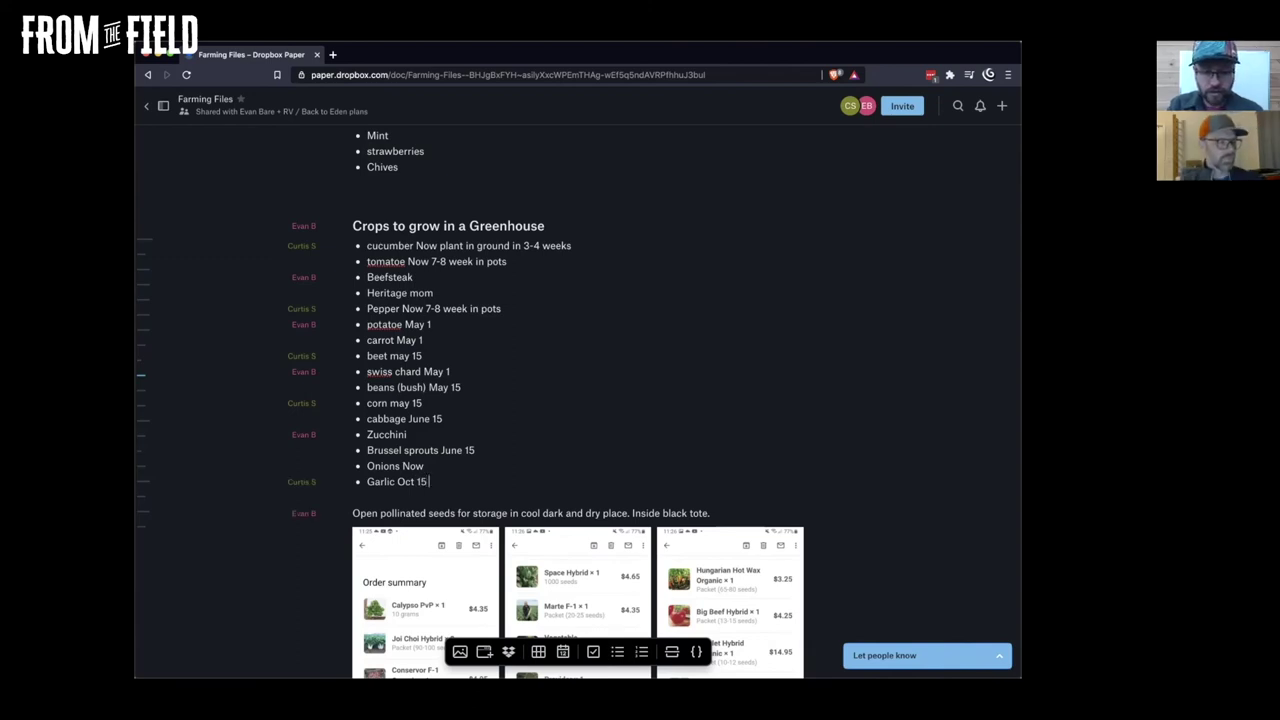
type(" and")
key("BackSpace")
key("BackSpace")
key("BackSpace")
key("BackSpace")
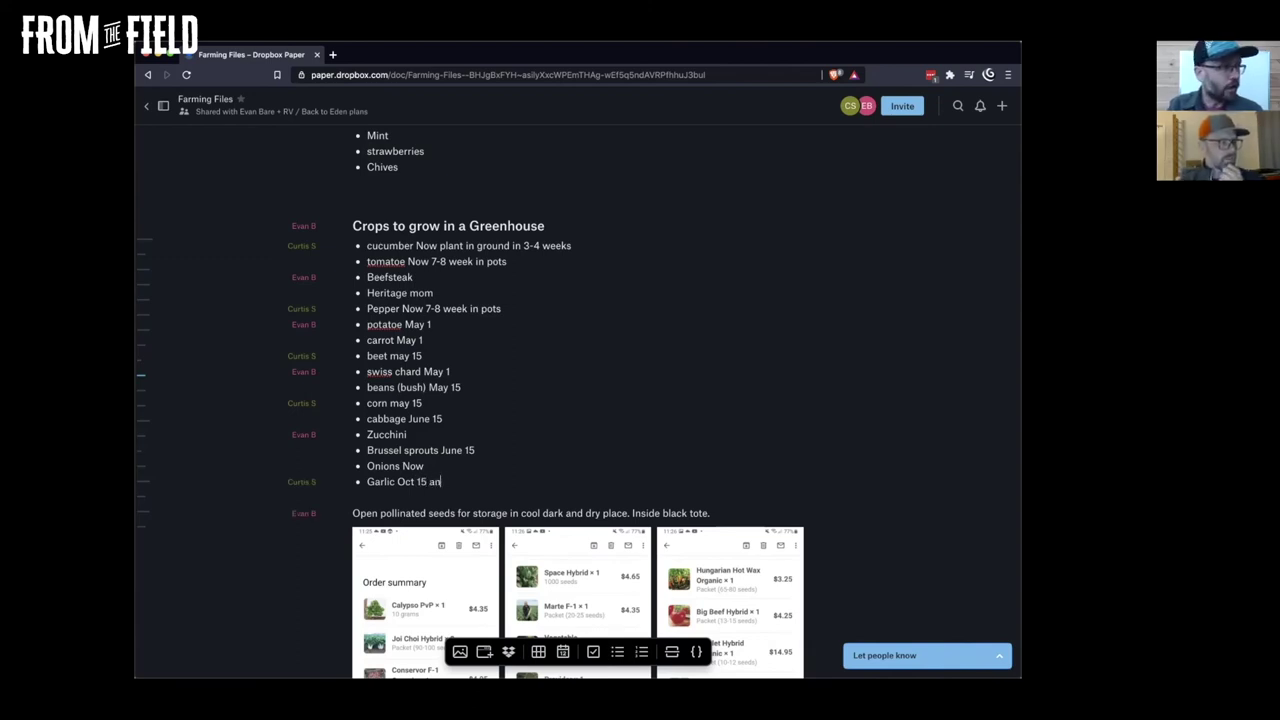
type("- Mov")
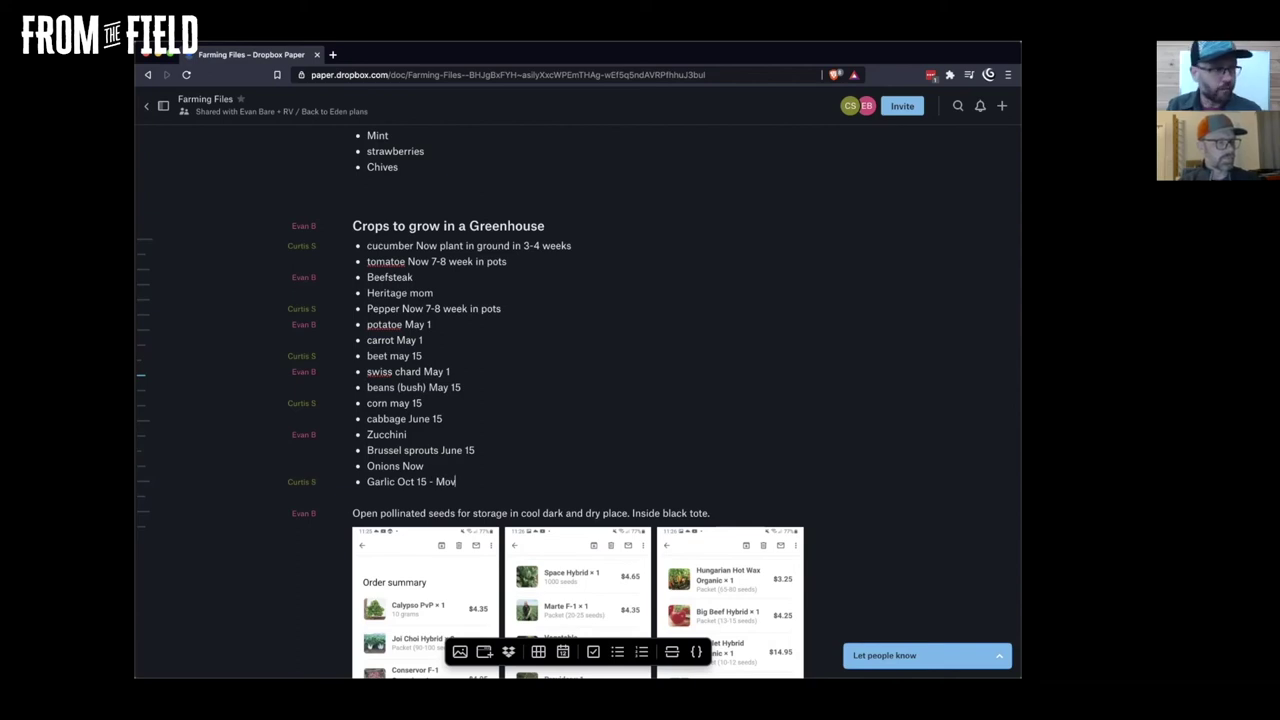
key("BackSpace")
key("BackSpace")
key("BackSpace")
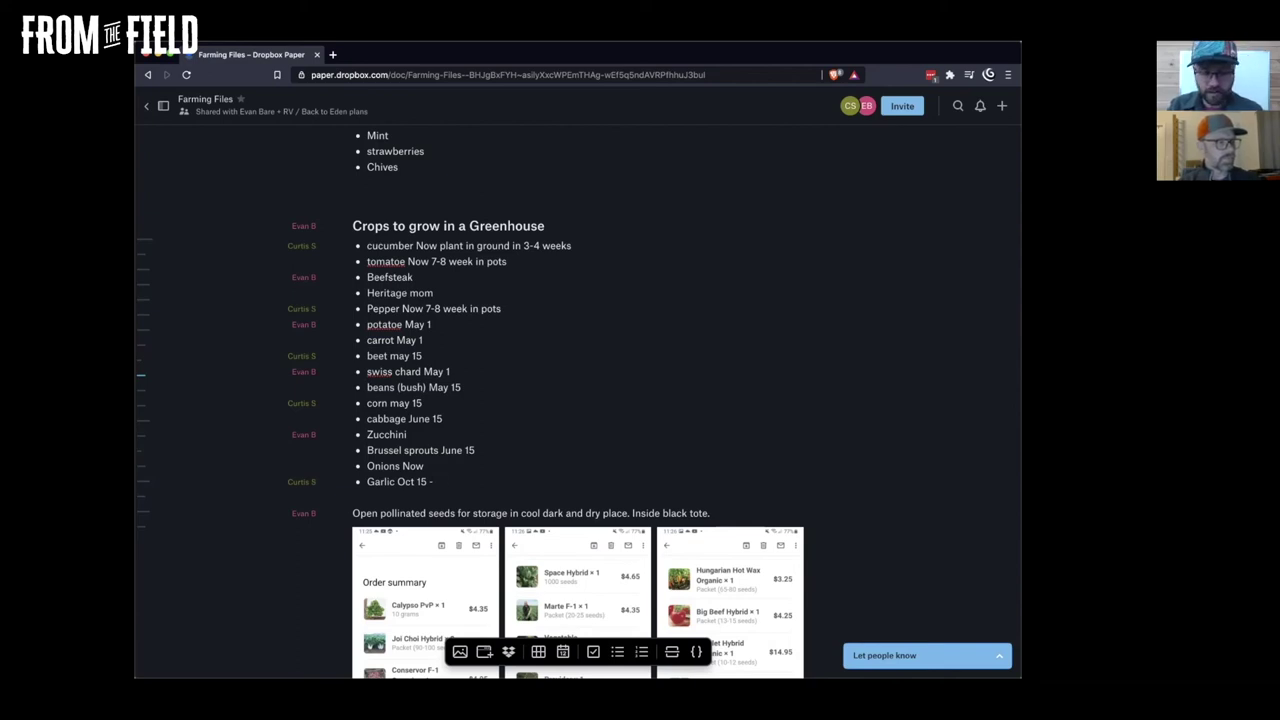
type("Nov 1")
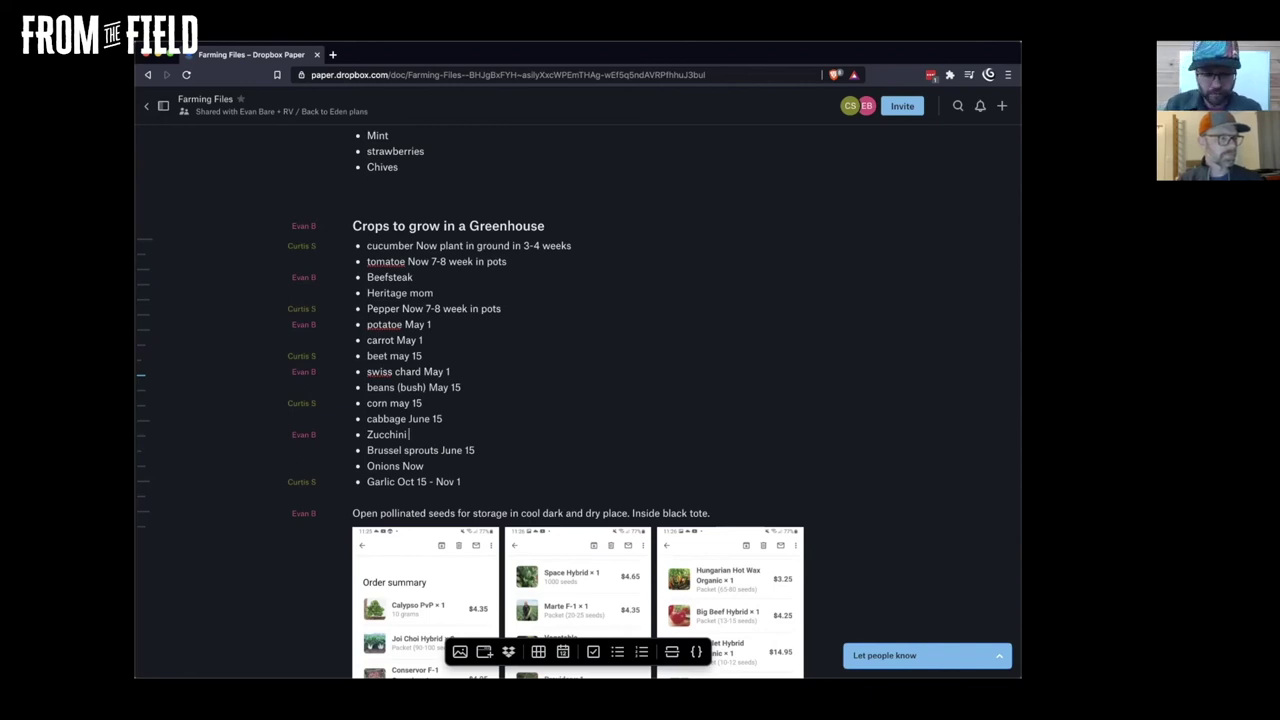
Add the note "4rd week of April transplat mid May" to the Zucchini entry
type("4rd week o")
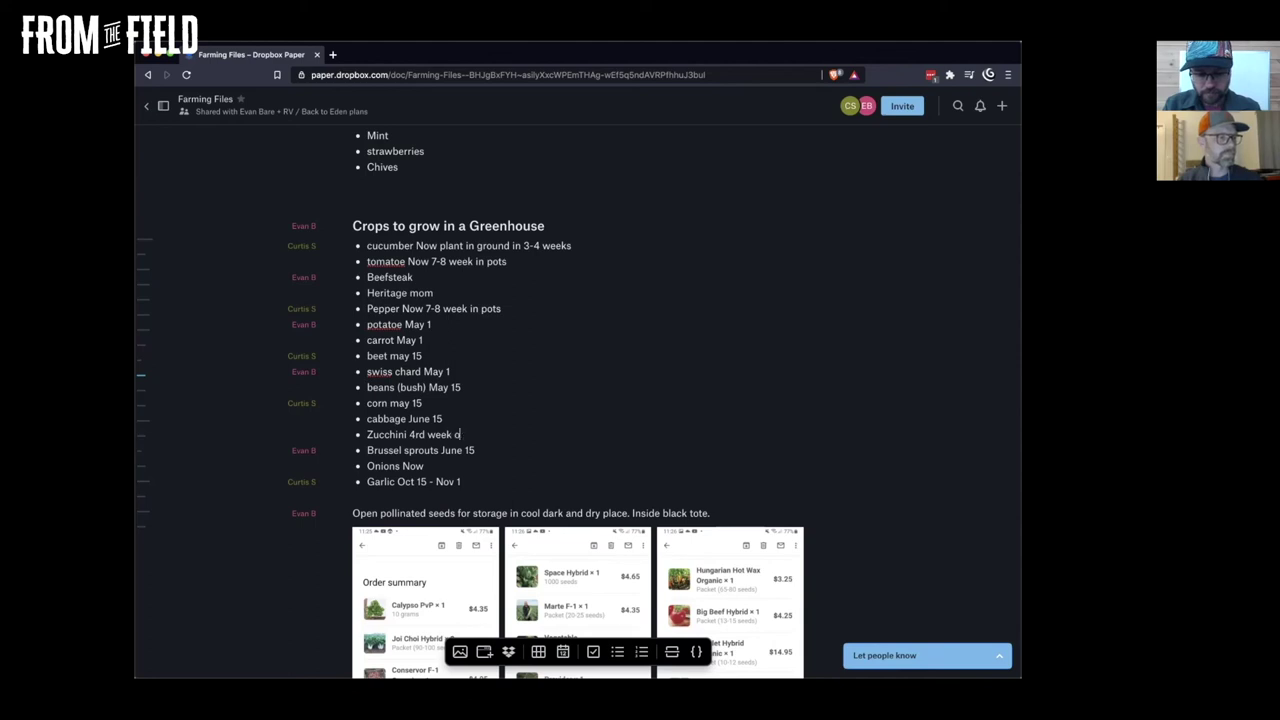
type("f April trans")
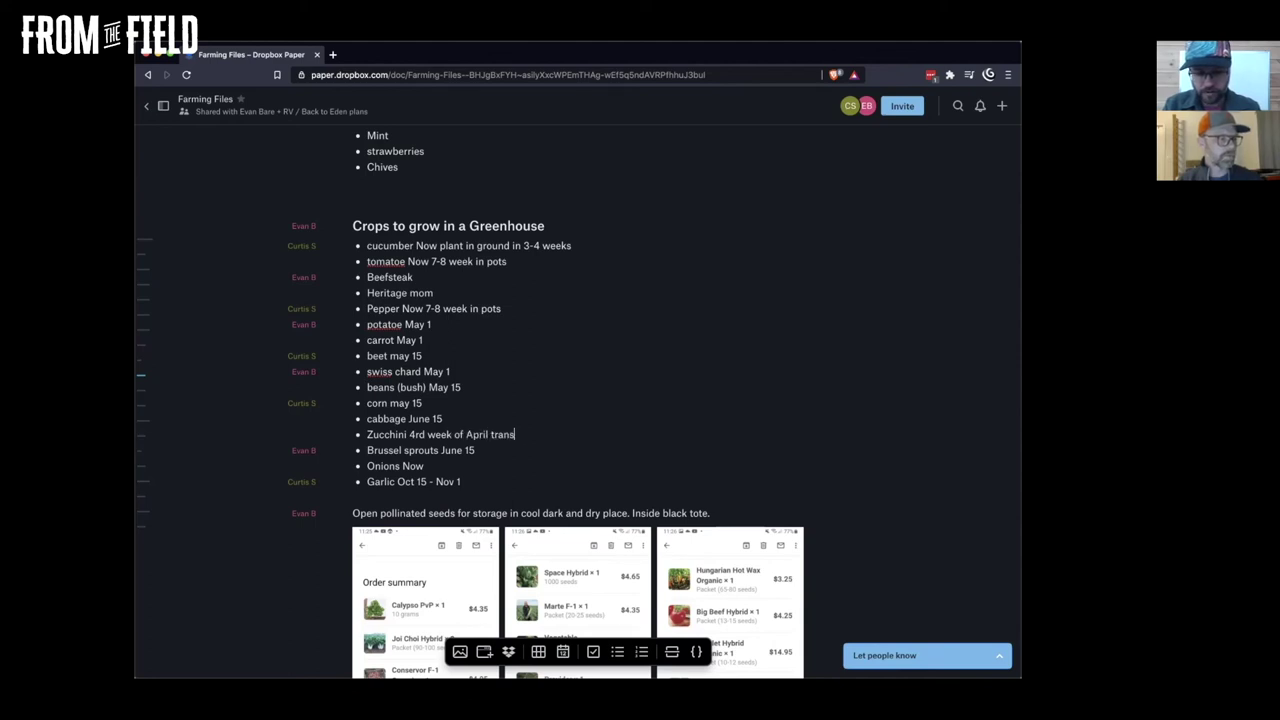
type("plat mid May")
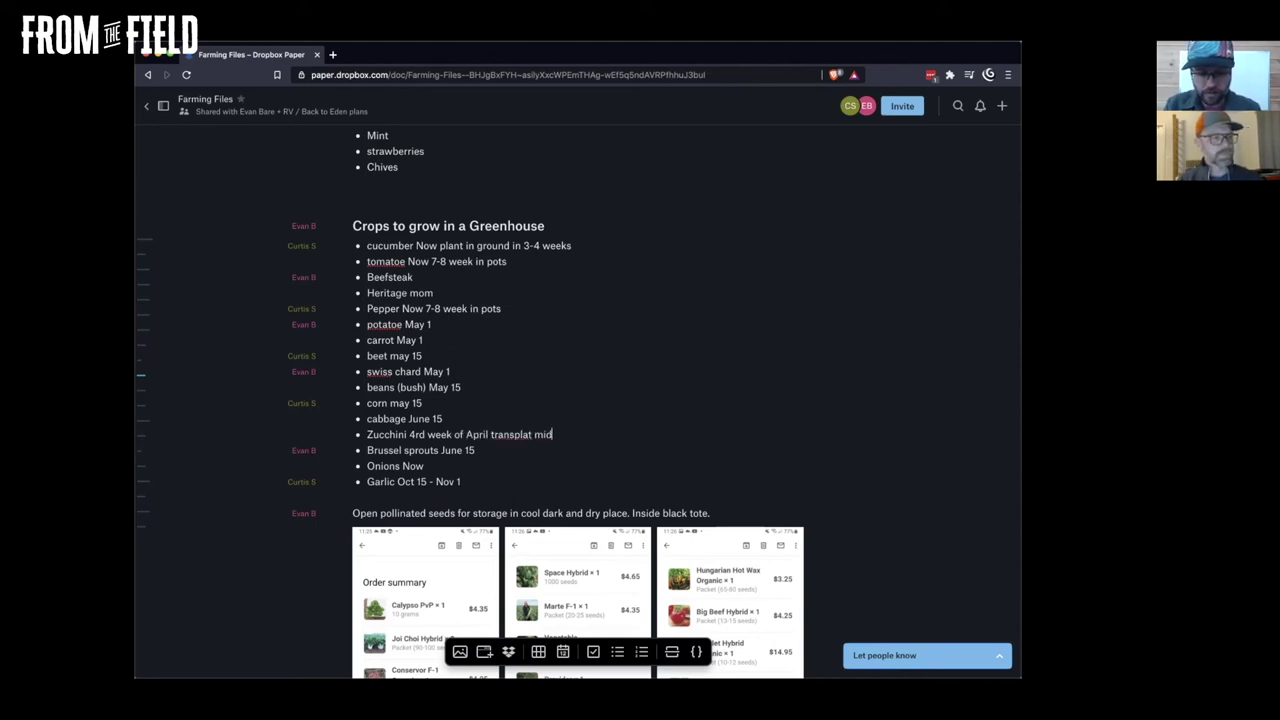